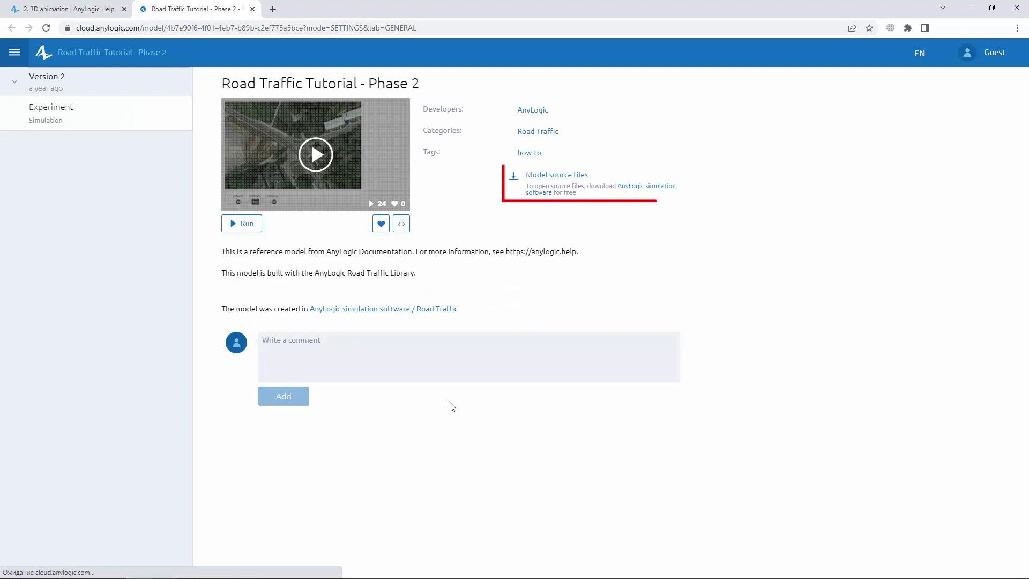
# Open the downloaded model, zoom the Main diagram to 150% and centre the aerial intersection map.
pyautogui.click(537, 178)
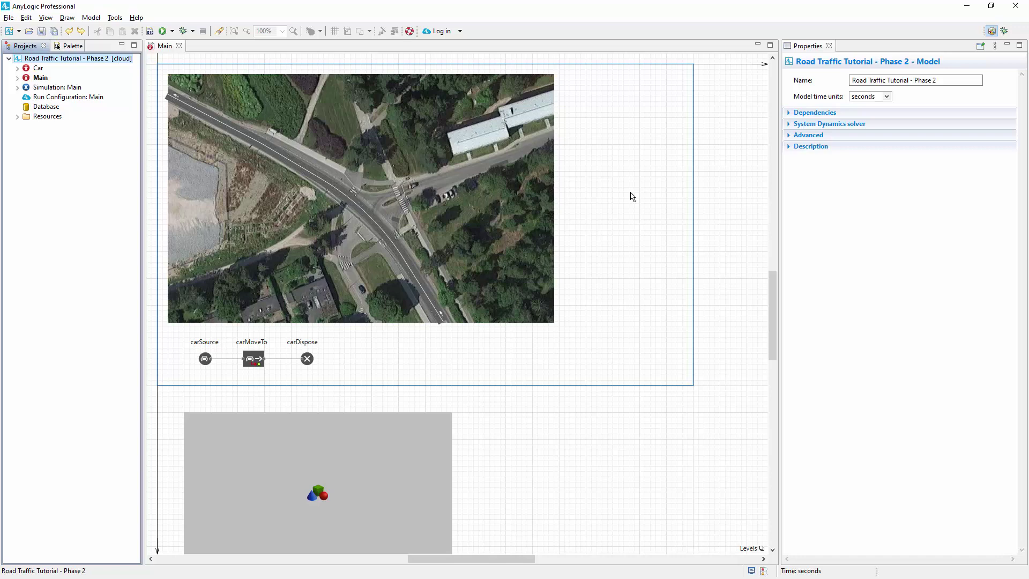
pyautogui.click(264, 31)
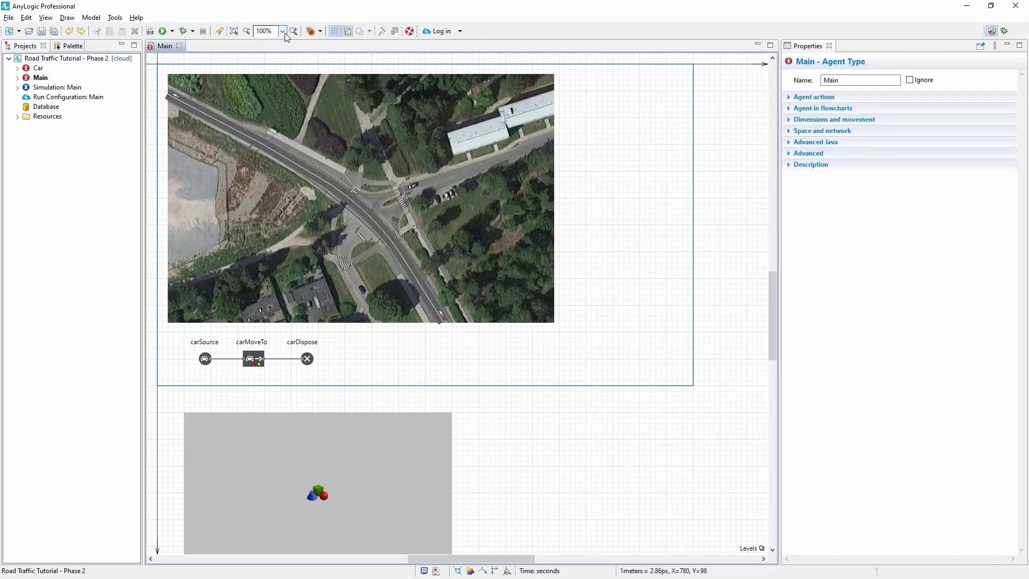
pyautogui.click(282, 31)
pyautogui.click(272, 104)
pyautogui.write('150')
pyautogui.press('Return')
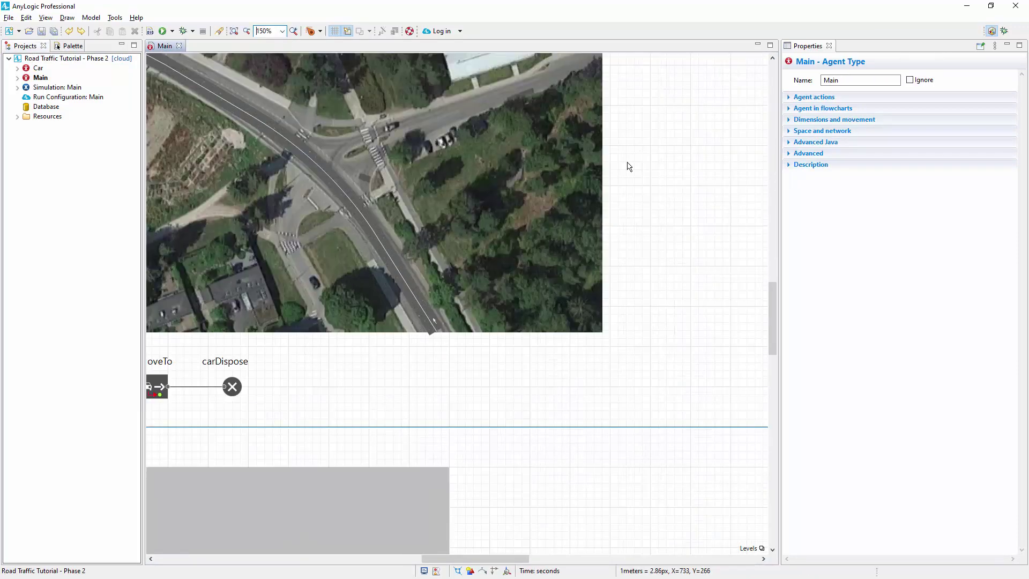
pyautogui.moveTo(638, 170); pyautogui.dragTo(774, 279)
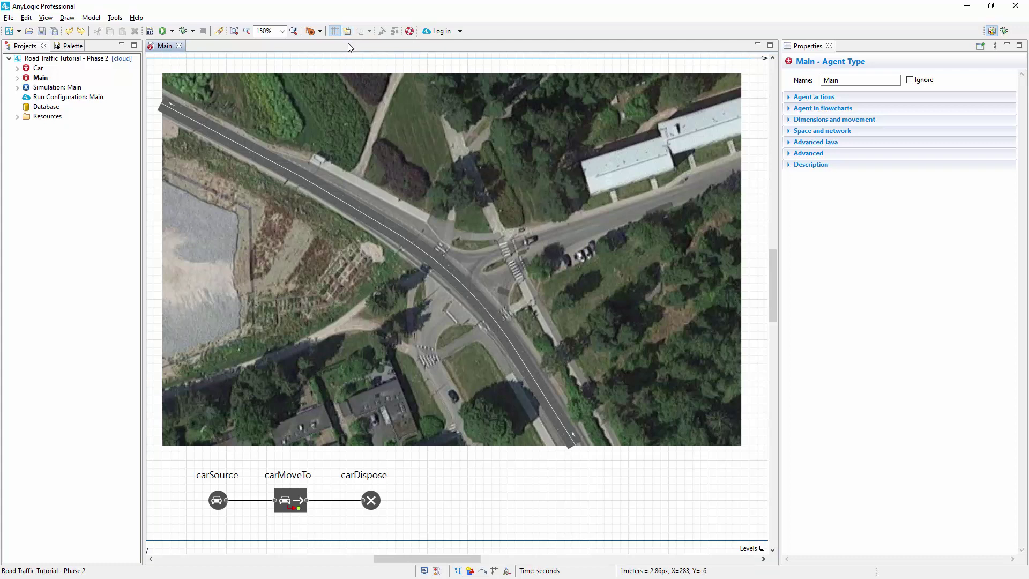
# Trace a Pedestrian Library wall around the north-west sidewalk corner and set its Visible property to no.
pyautogui.click(69, 48)
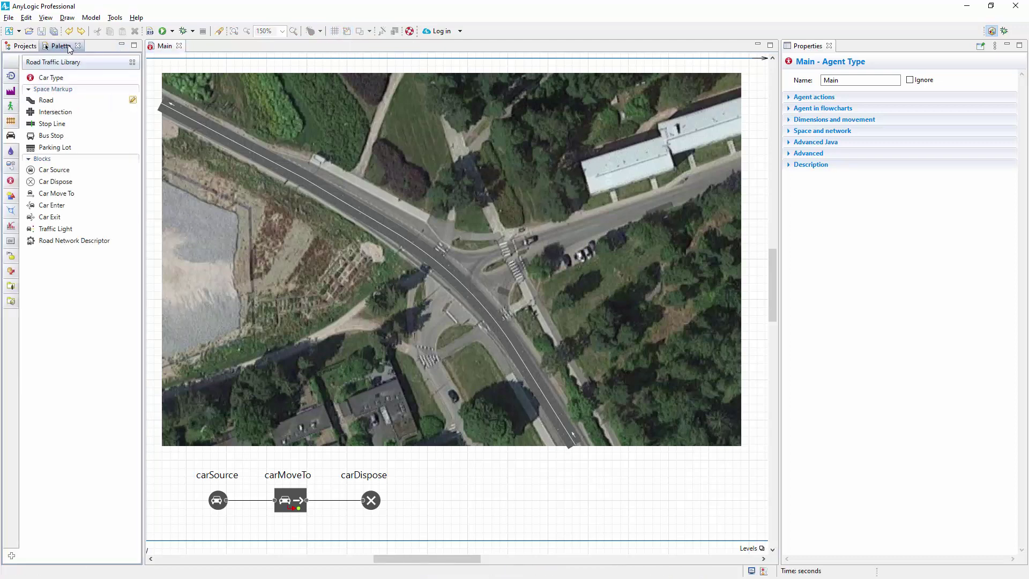
pyautogui.click(11, 106)
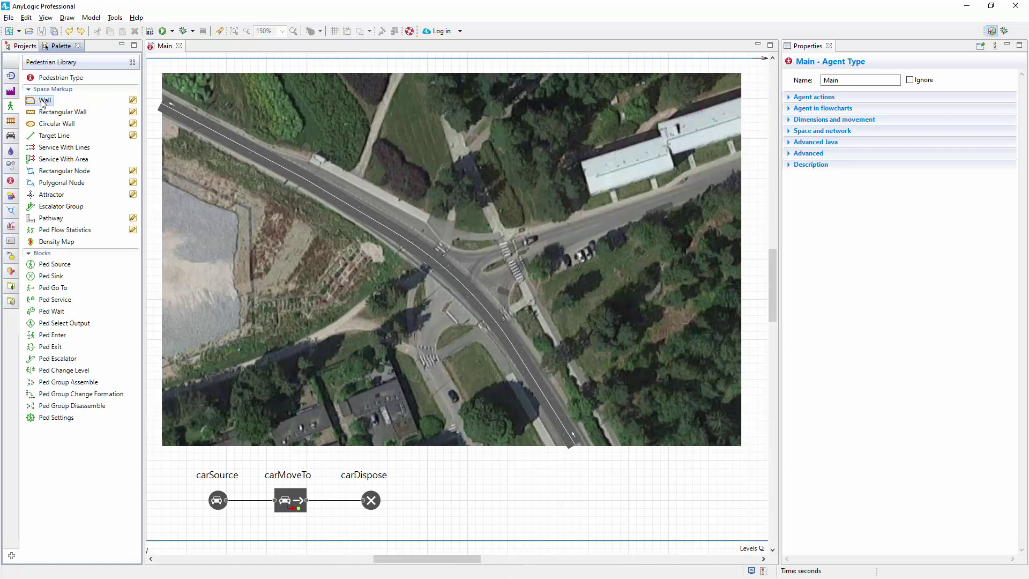
pyautogui.doubleClick(43, 103)
pyautogui.click(415, 272)
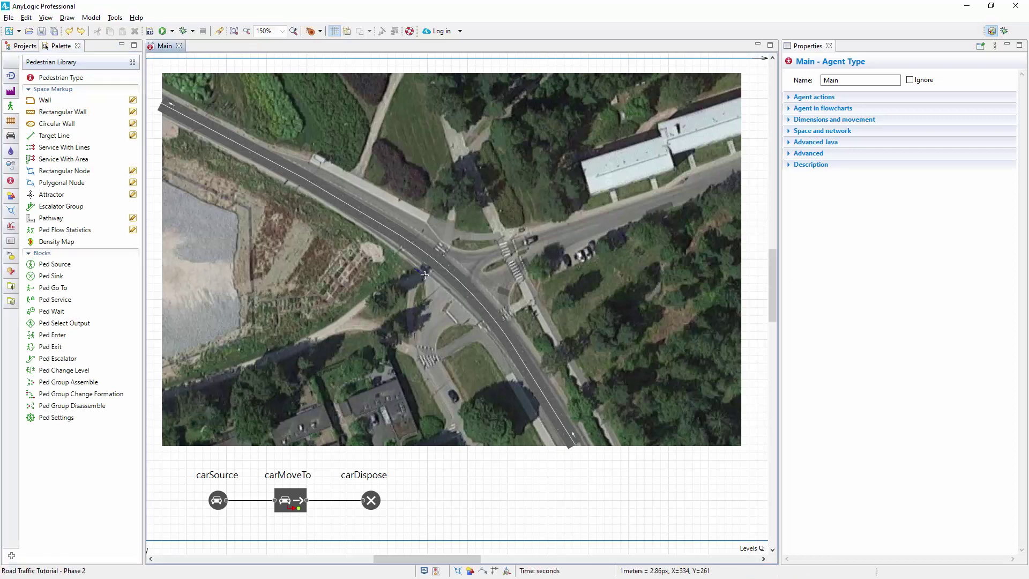
pyautogui.click(427, 277)
pyautogui.click(453, 245)
pyautogui.click(432, 215)
pyautogui.click(427, 223)
pyautogui.click(433, 237)
pyautogui.doubleClick(416, 266)
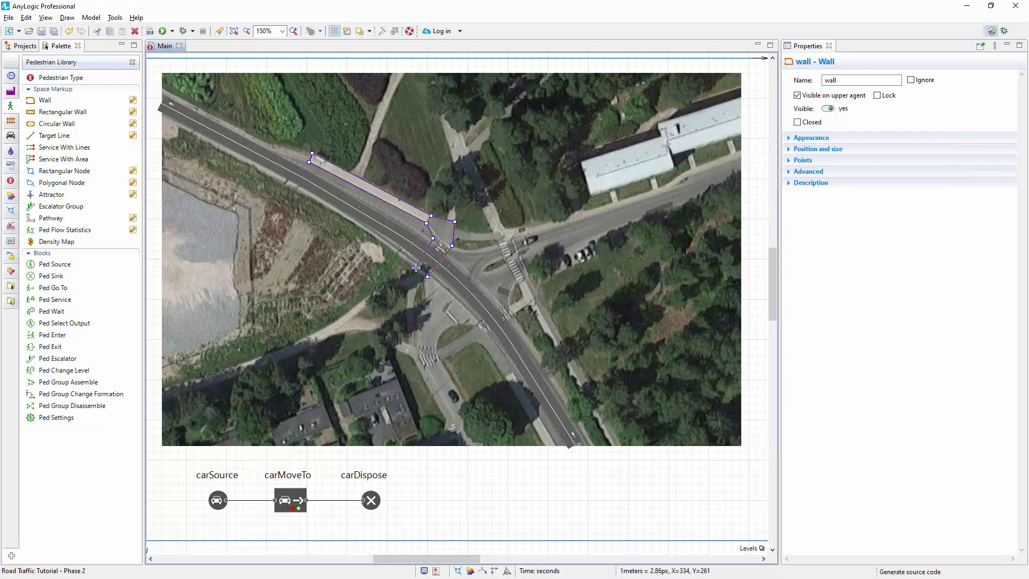
pyautogui.click(829, 109)
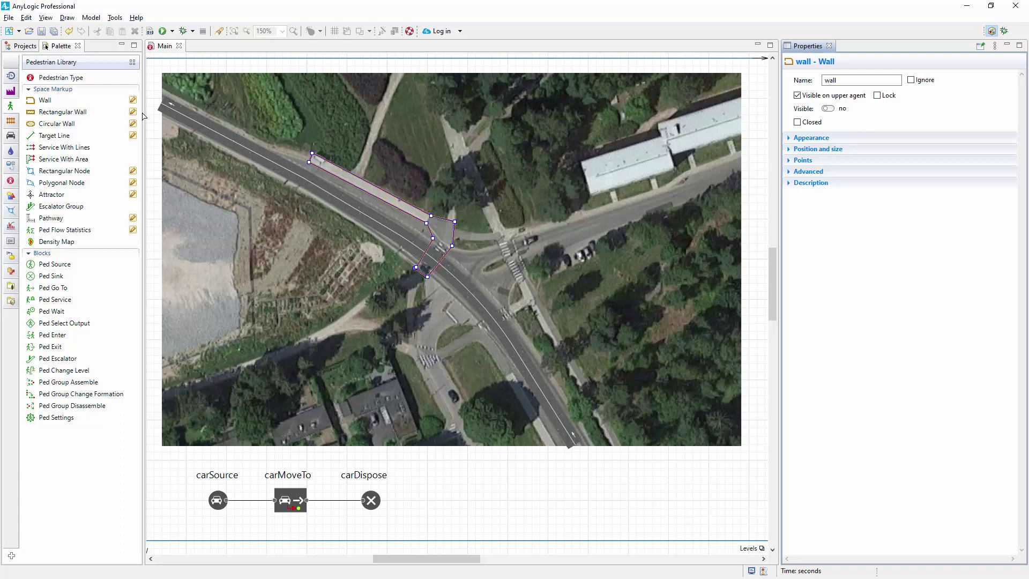
# Draw a lime target line at the crossing corner named targetLineA.
pyautogui.doubleClick(54, 136)
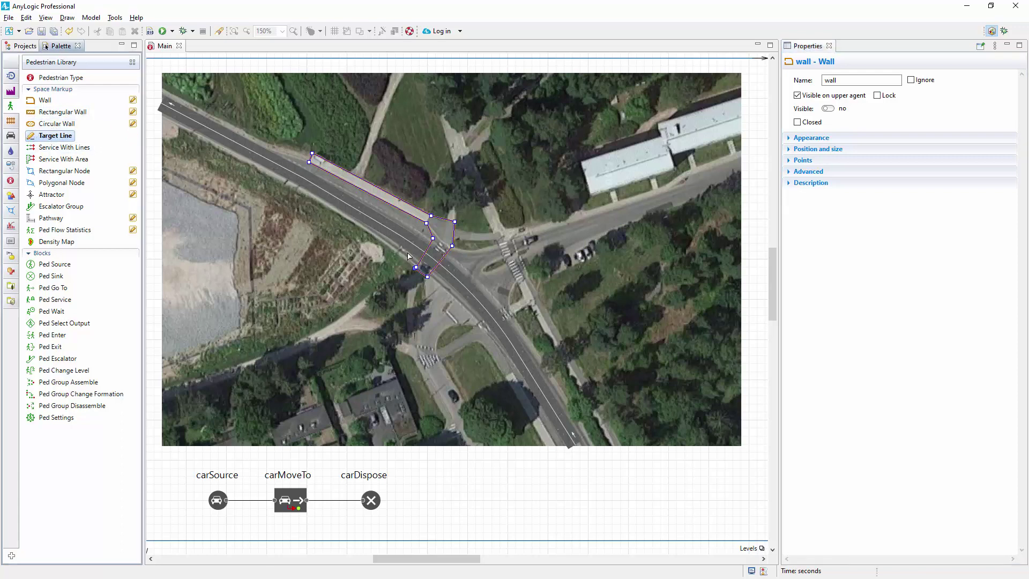
pyautogui.click(426, 272)
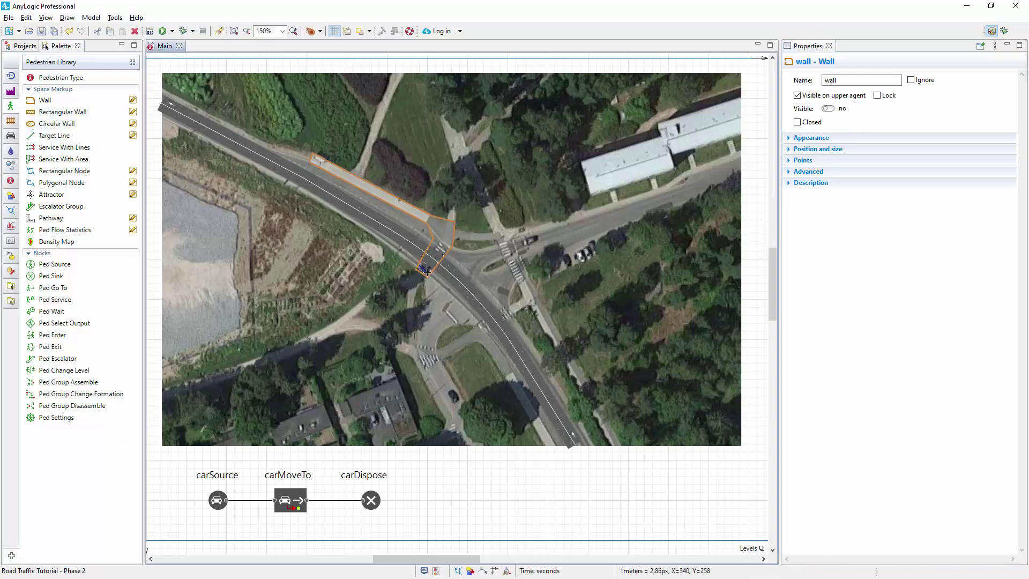
pyautogui.doubleClick(427, 272)
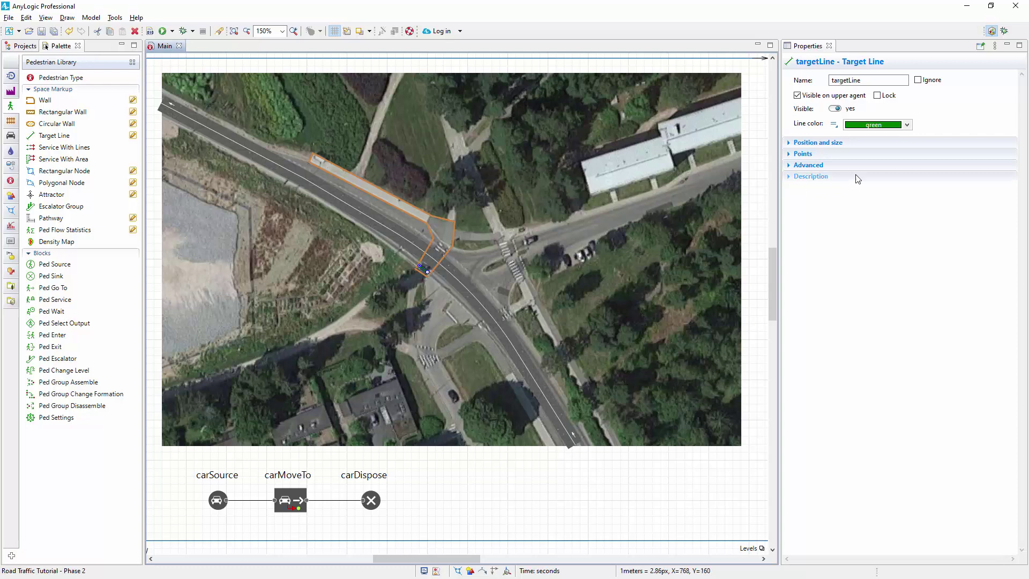
pyautogui.click(907, 125)
pyautogui.click(871, 151)
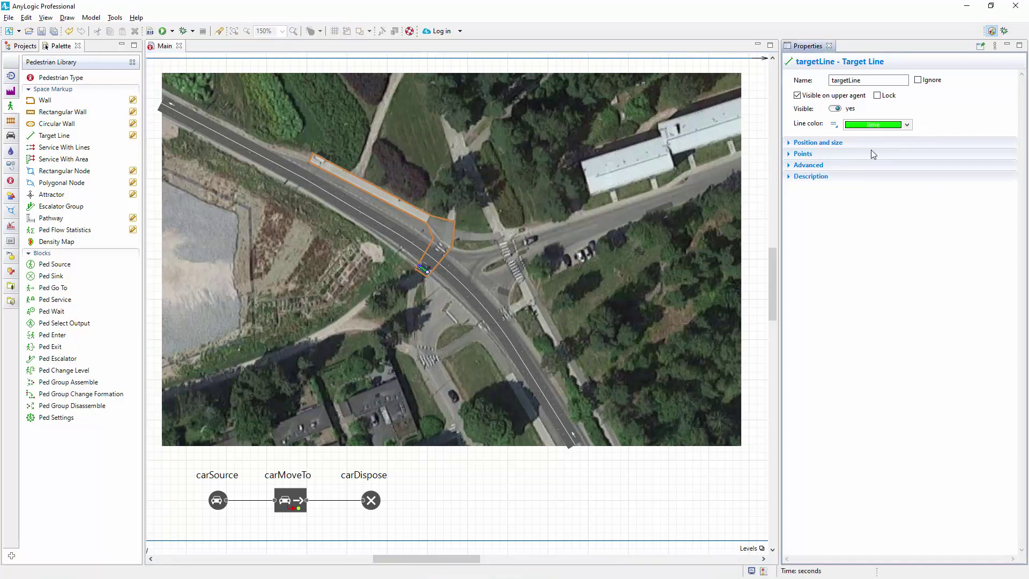
pyautogui.click(871, 80)
# Draw a second lime target line on the upper sidewalk named targetLineB.
pyautogui.doubleClick(53, 135)
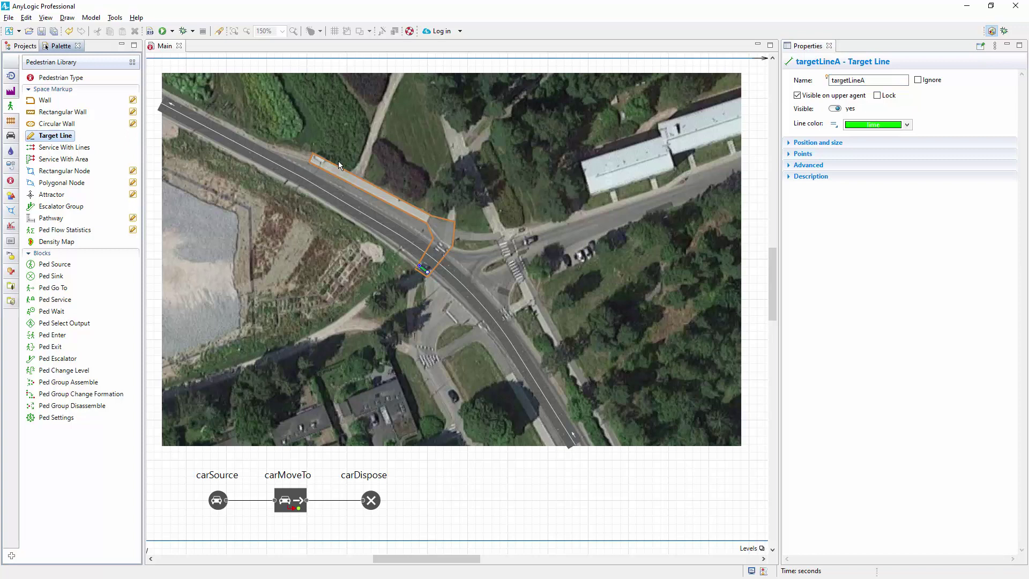
pyautogui.click(349, 175)
pyautogui.click(359, 181)
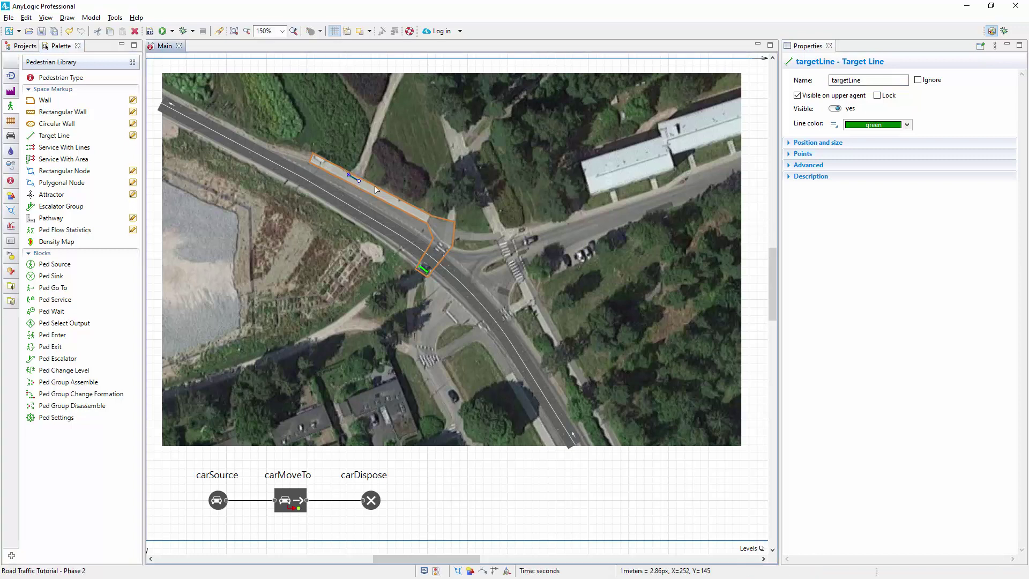
pyautogui.click(907, 125)
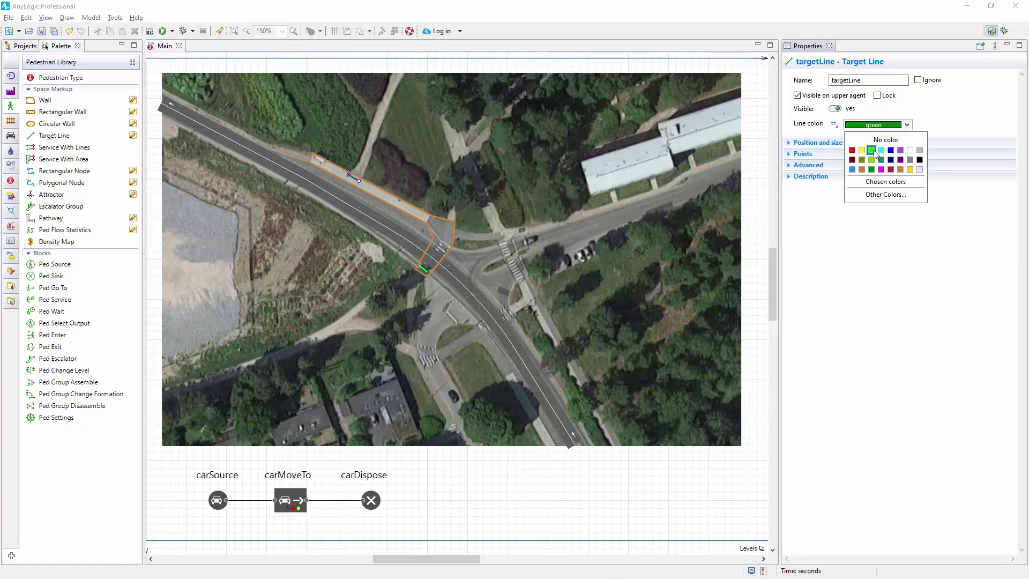
pyautogui.click(874, 151)
pyautogui.click(871, 80)
pyautogui.write('B')
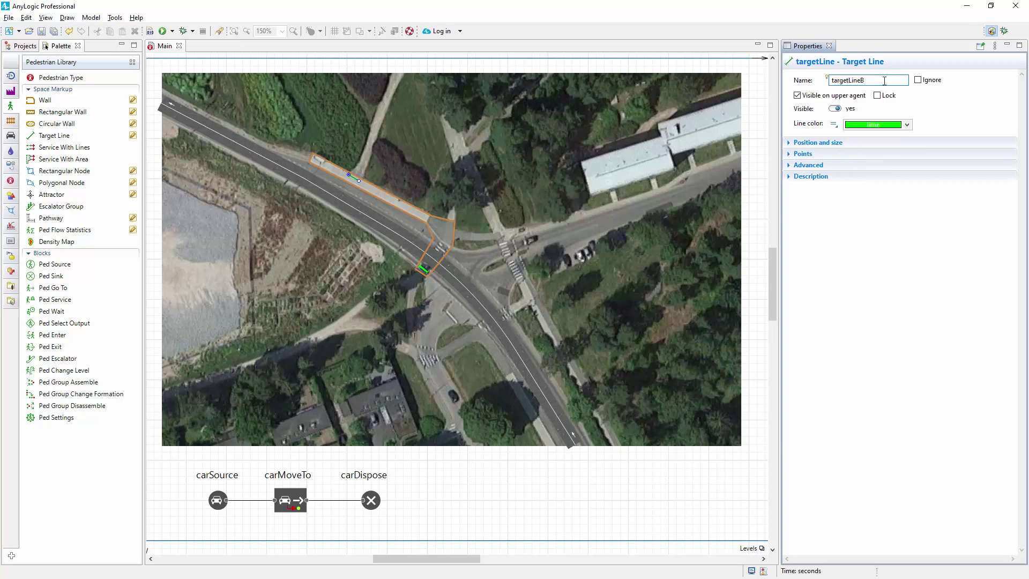
pyautogui.click(959, 114)
# Place connected pedSource, pedGoTo and pedSink blocks beside the car flowchart.
pyautogui.click(41, 266)
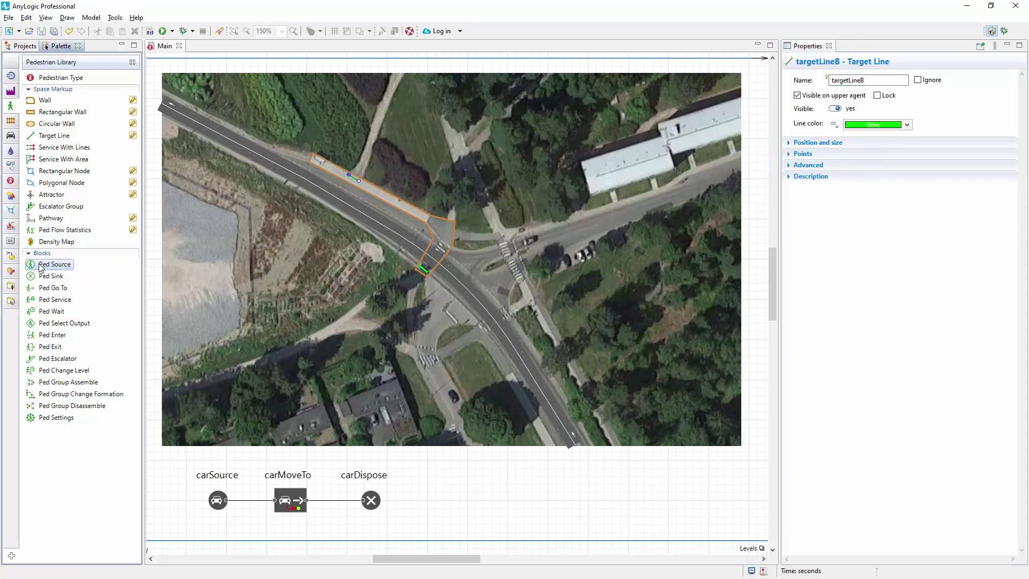
pyautogui.moveTo(41, 266); pyautogui.dragTo(495, 517)
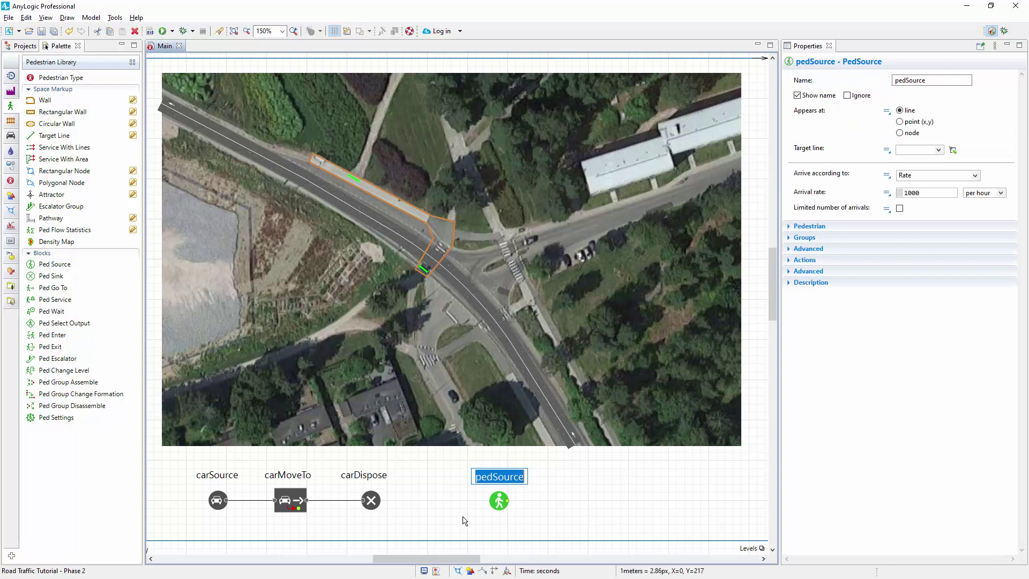
pyautogui.moveTo(53, 288); pyautogui.dragTo(570, 509)
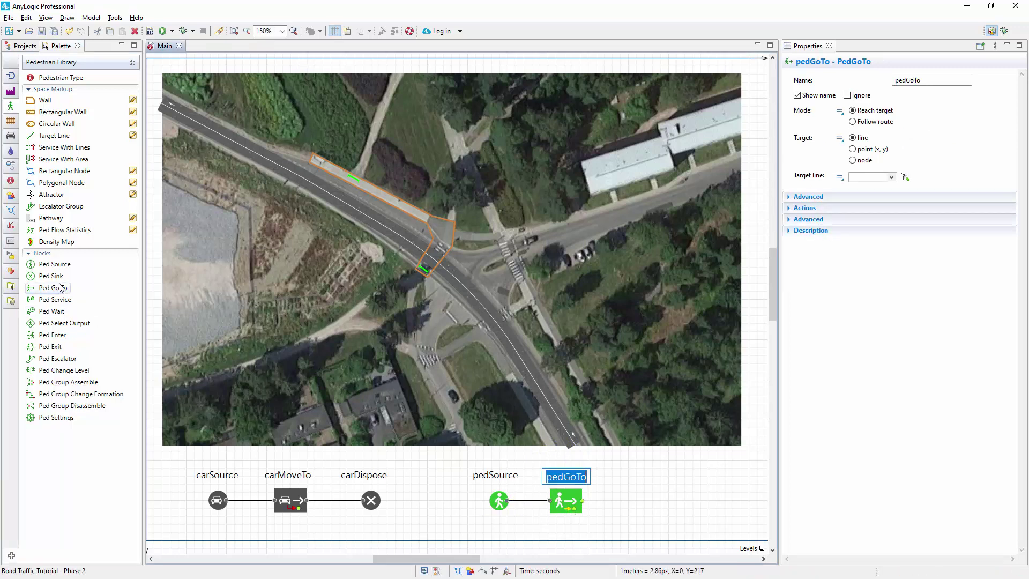
pyautogui.moveTo(48, 280); pyautogui.dragTo(635, 517)
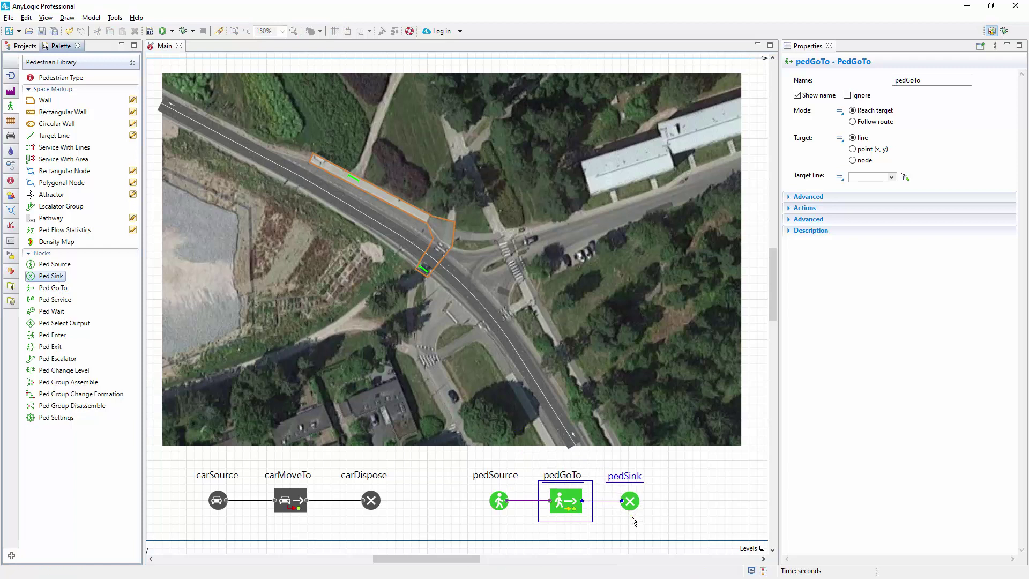
# Make pedSource spawn pedestrians at targetLineA.
pyautogui.click(629, 532)
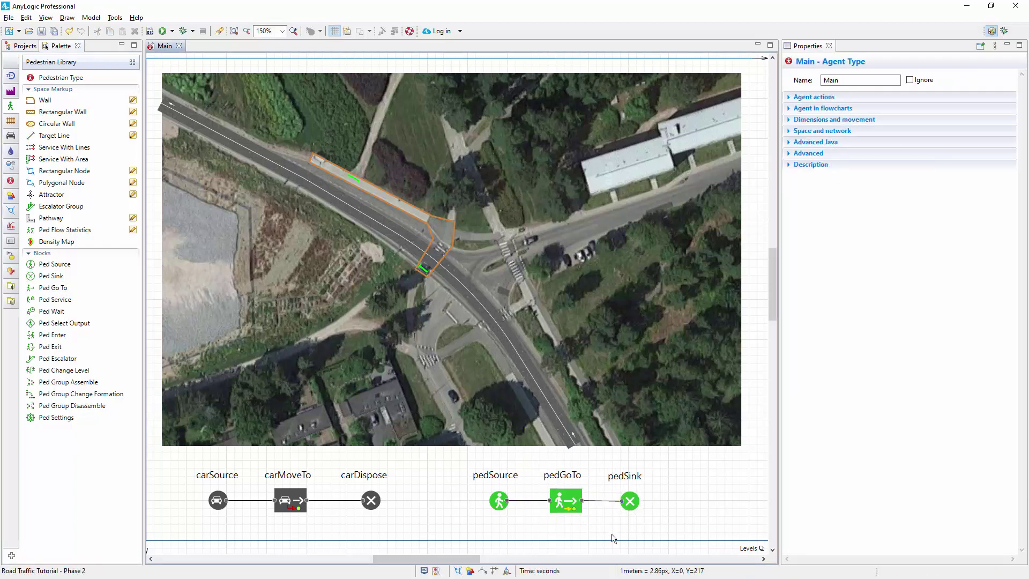
pyautogui.click(502, 507)
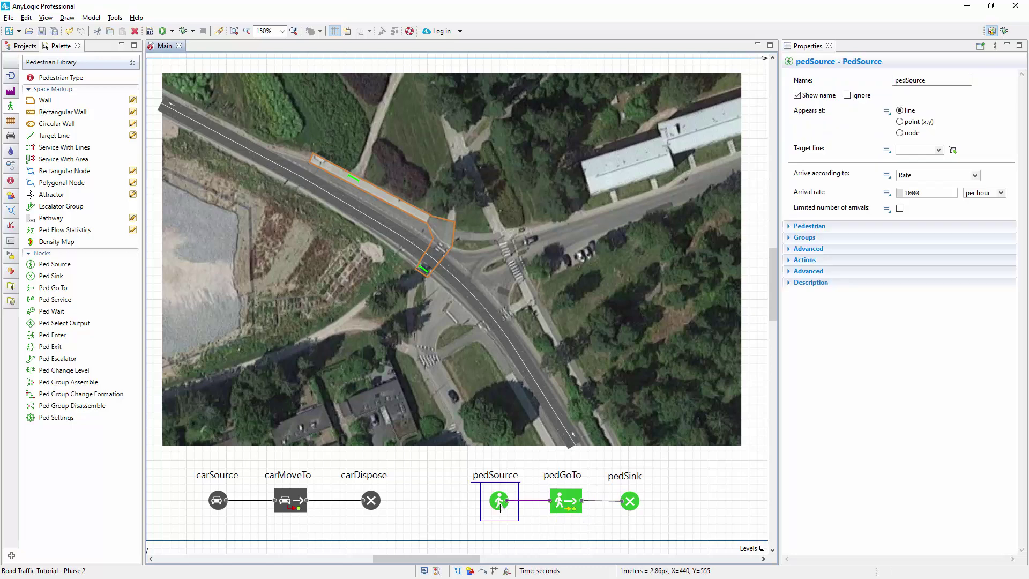
pyautogui.click(952, 152)
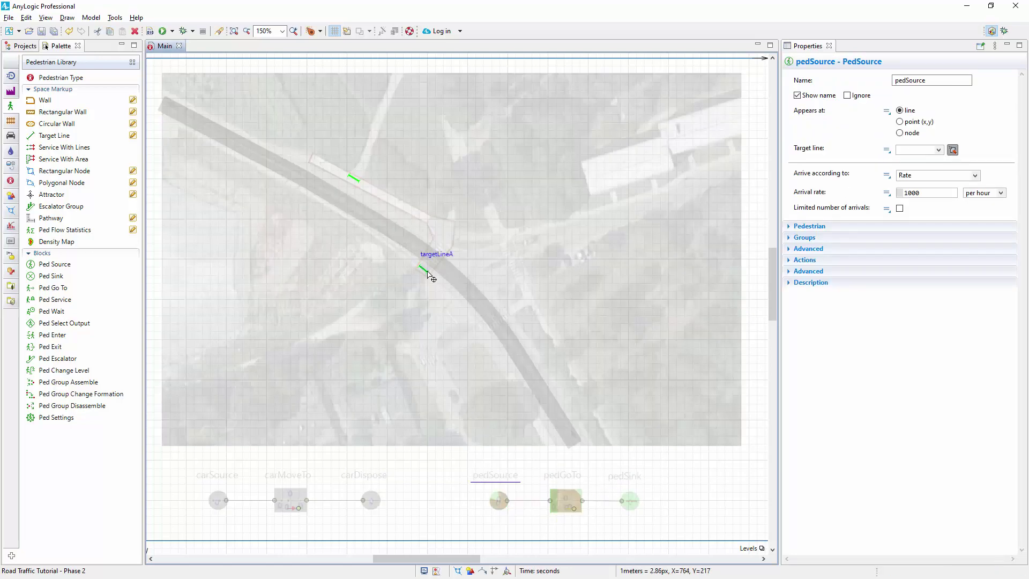
pyautogui.click(427, 274)
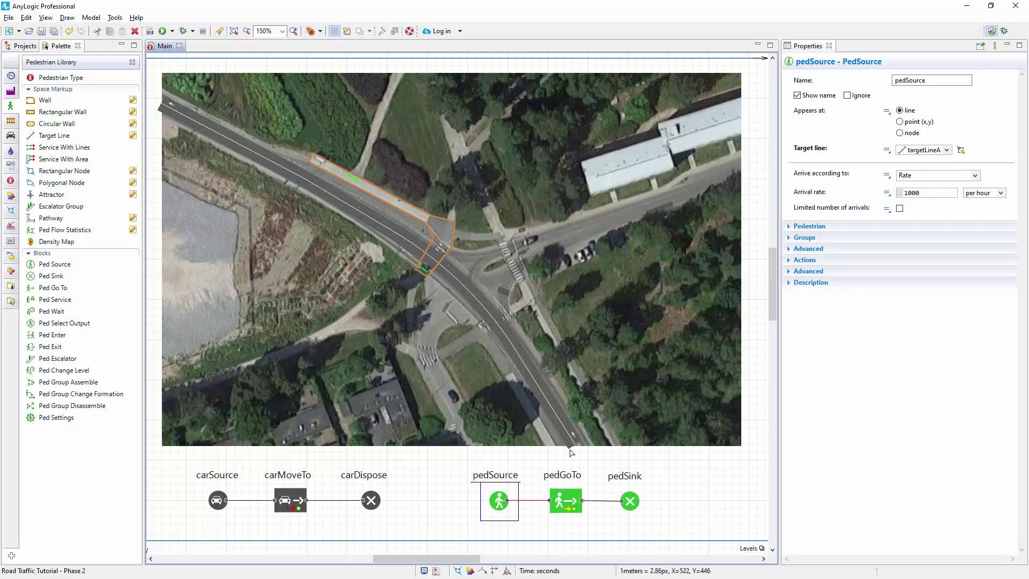
# Set pedGoTo's destination target line to targetLineB.
pyautogui.click(568, 504)
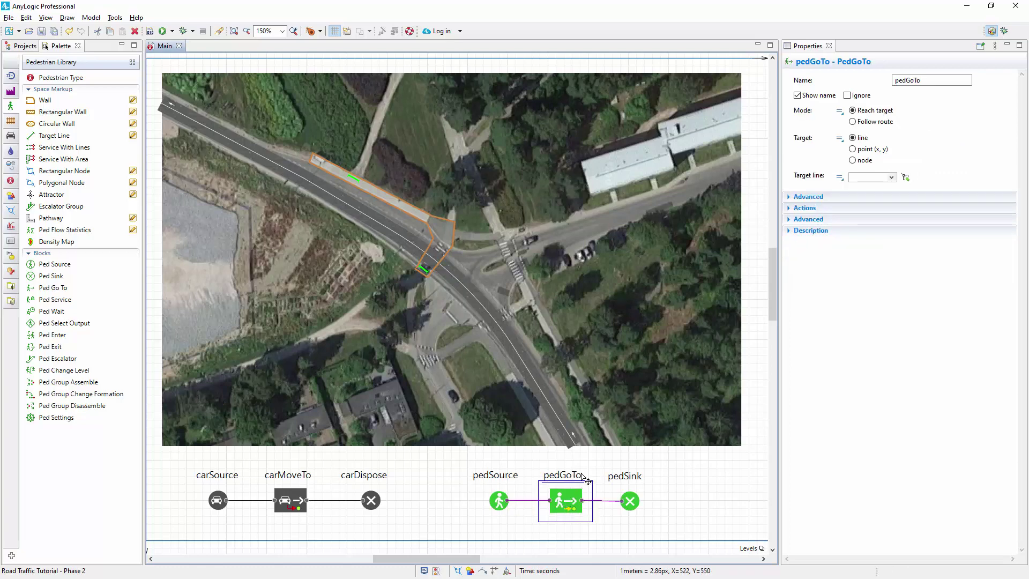
pyautogui.click(905, 178)
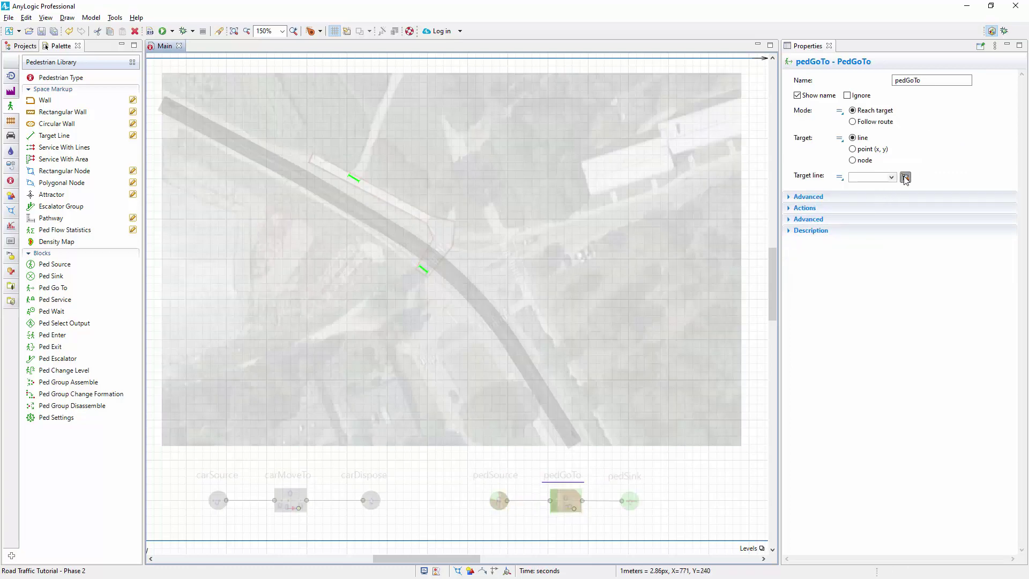
pyautogui.click(357, 181)
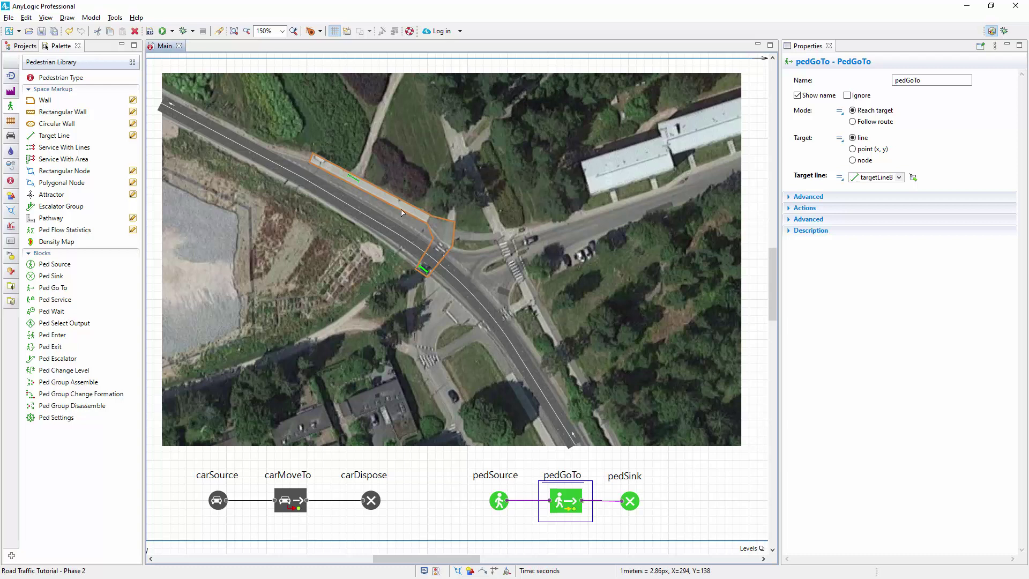
# From pedSource, create a custom agent type named Pedestrian with 3D Person animation.
pyautogui.click(500, 504)
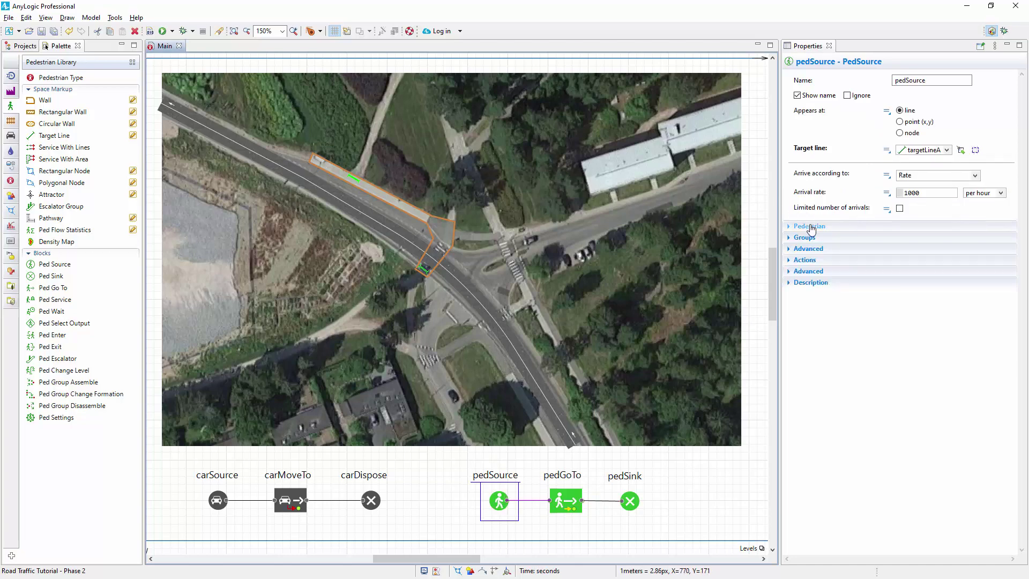
pyautogui.click(811, 227)
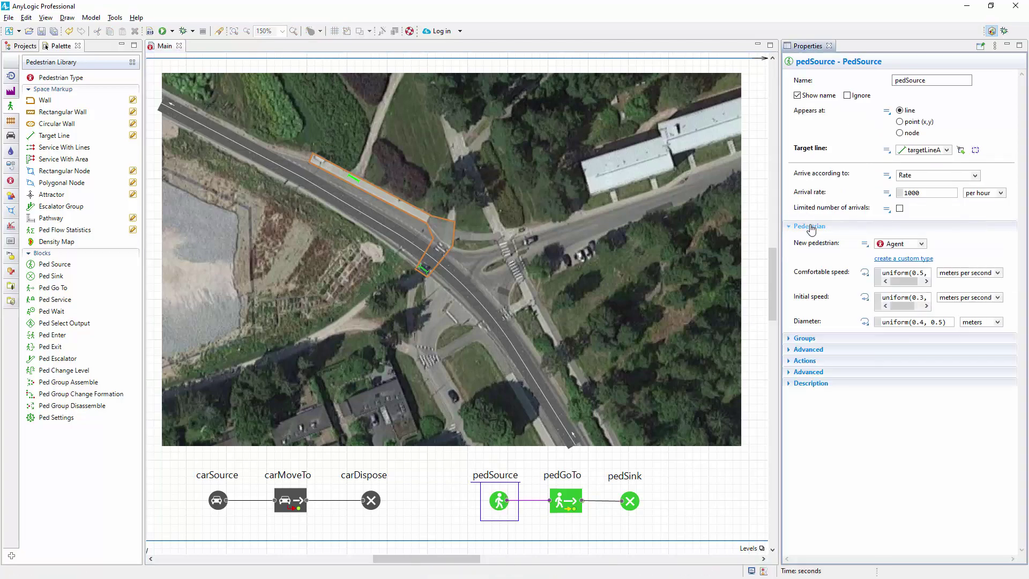
pyautogui.click(888, 259)
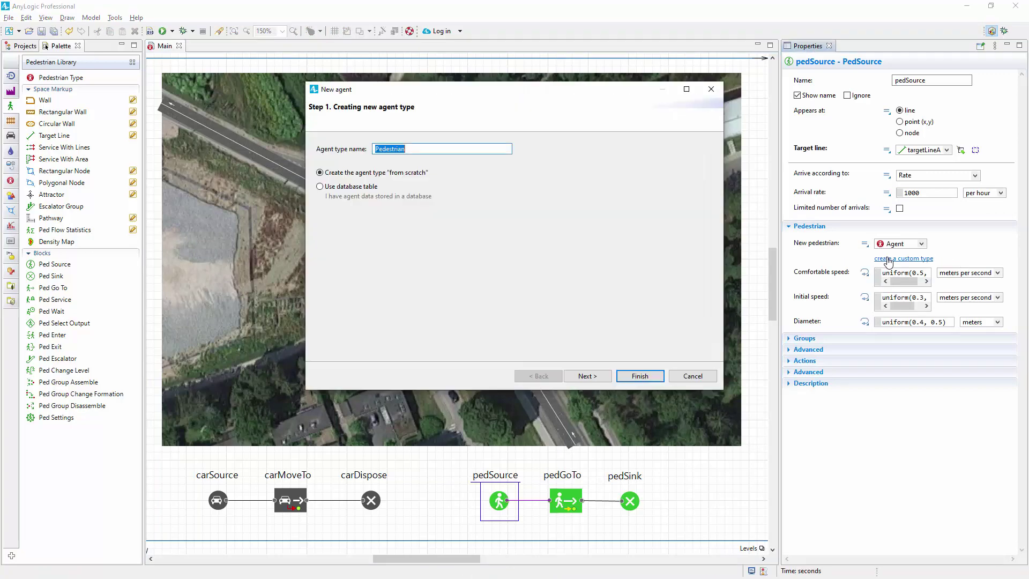
pyautogui.click(588, 376)
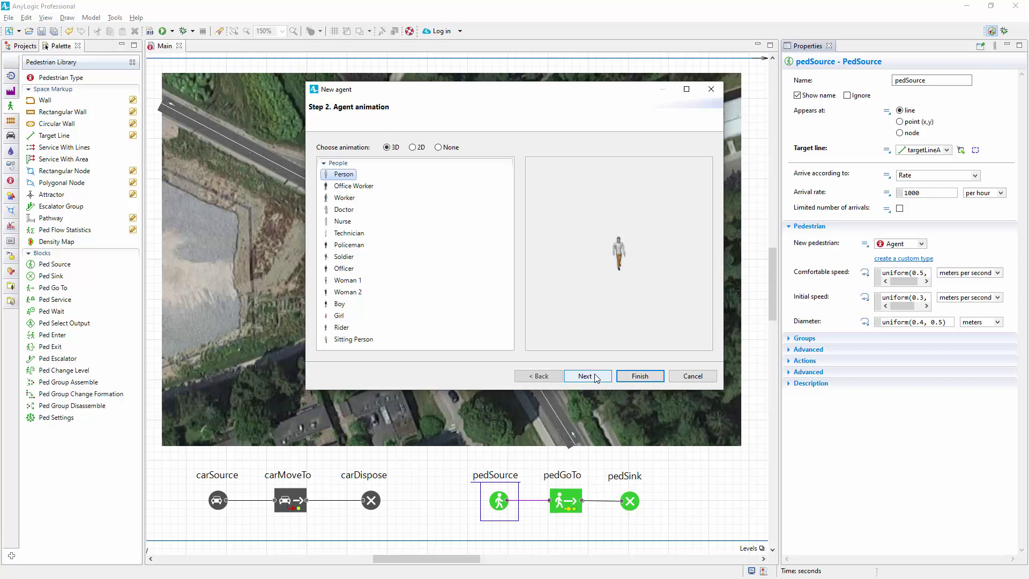
pyautogui.click(639, 377)
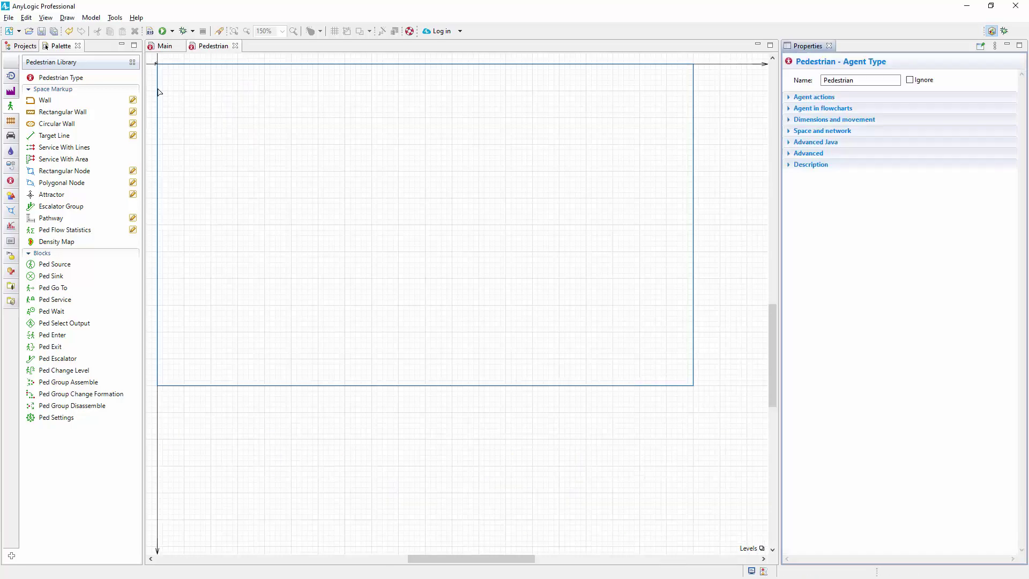
# Run the Road Traffic Tutorial simulation sped up, switch to the [window3d] view, then close it.
pyautogui.click(172, 31)
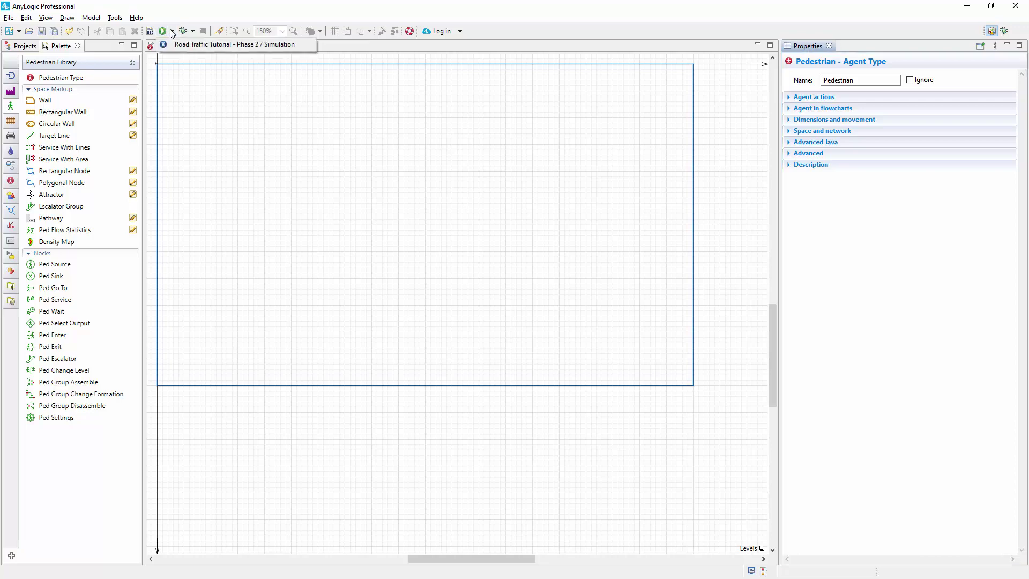
pyautogui.click(183, 45)
pyautogui.click(387, 462)
pyautogui.click(387, 461)
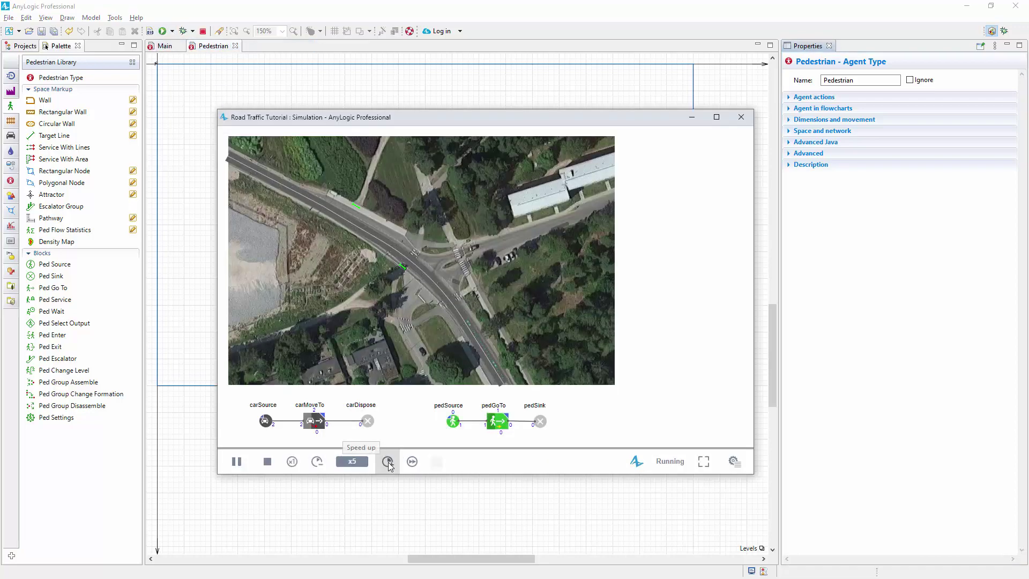
pyautogui.click(388, 462)
pyautogui.click(733, 461)
pyautogui.click(871, 183)
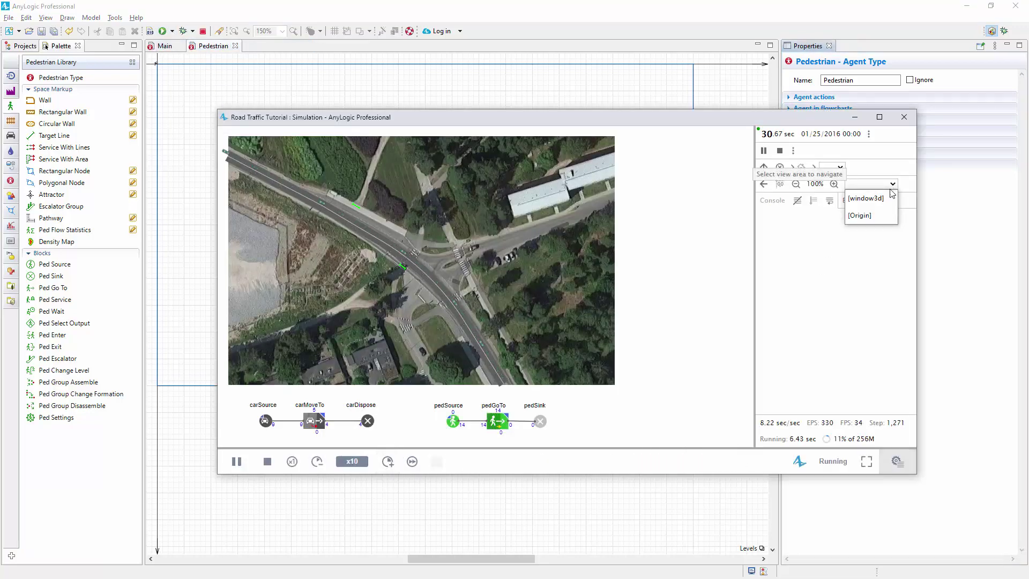
pyautogui.click(871, 195)
pyautogui.scroll(3, 406, 282)
pyautogui.scroll(5, 410, 286)
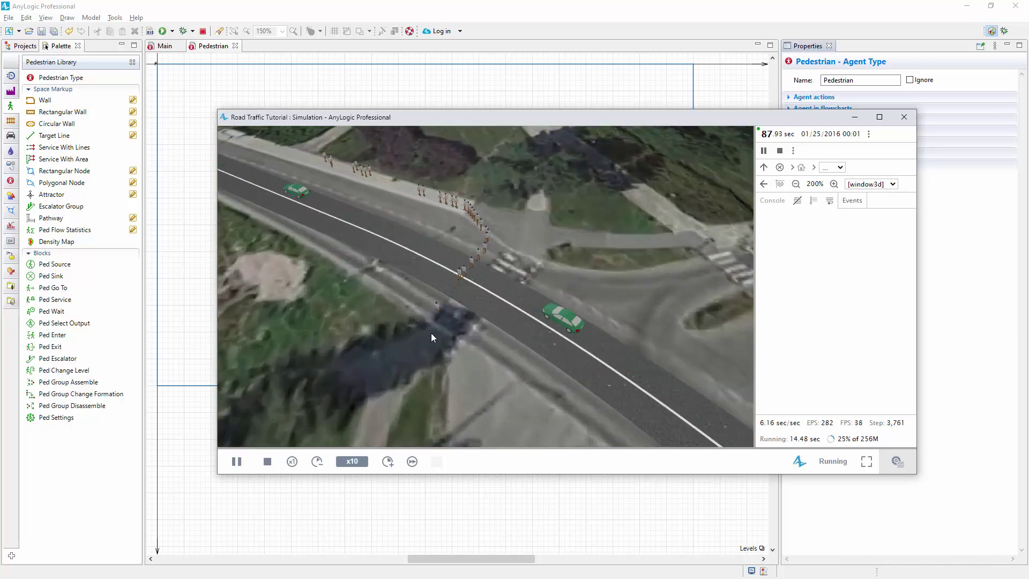
pyautogui.click(904, 117)
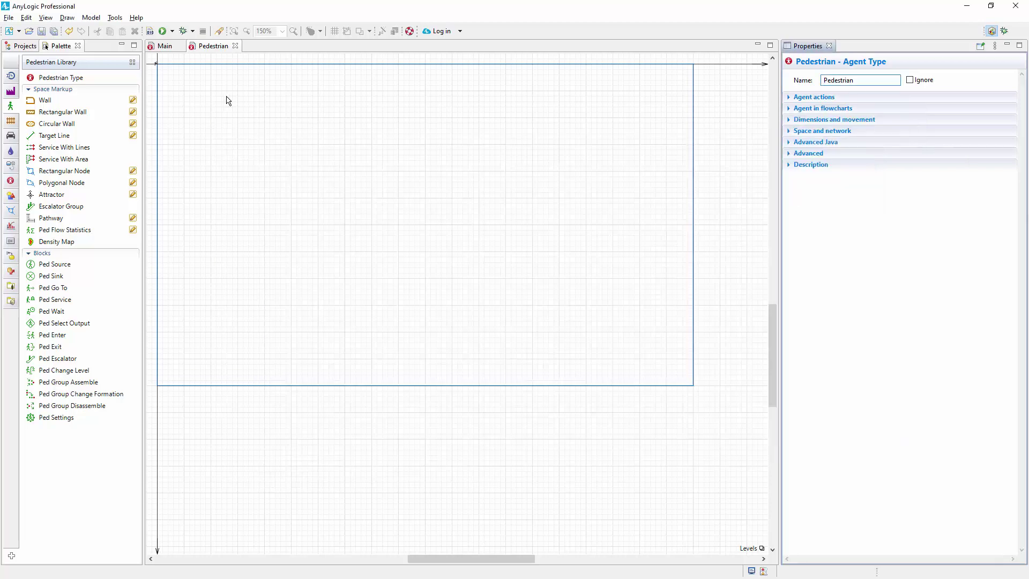
# Place a Stop Line on the road at the intersection and drop a traffic light beside it.
pyautogui.click(171, 46)
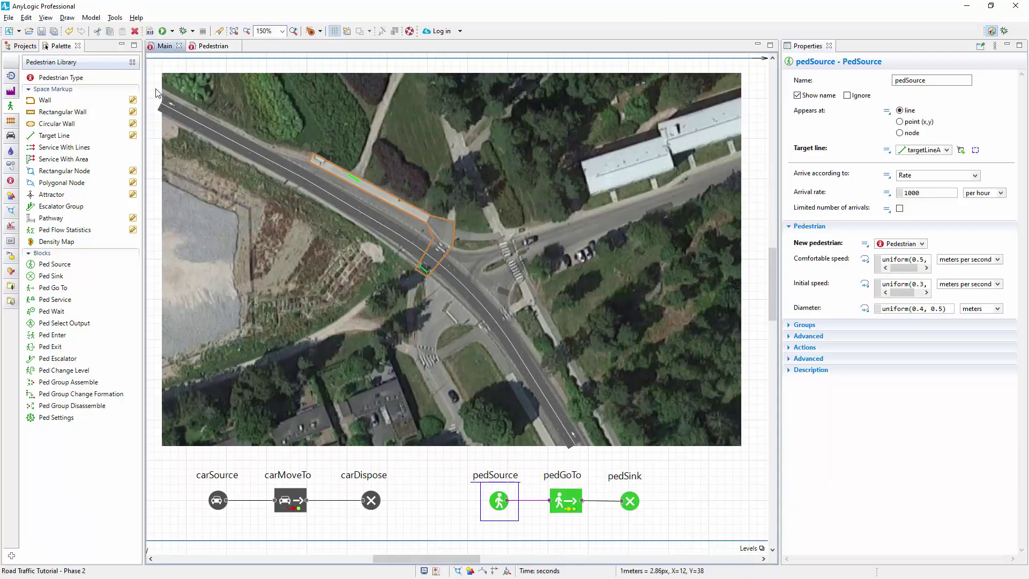
pyautogui.click(11, 135)
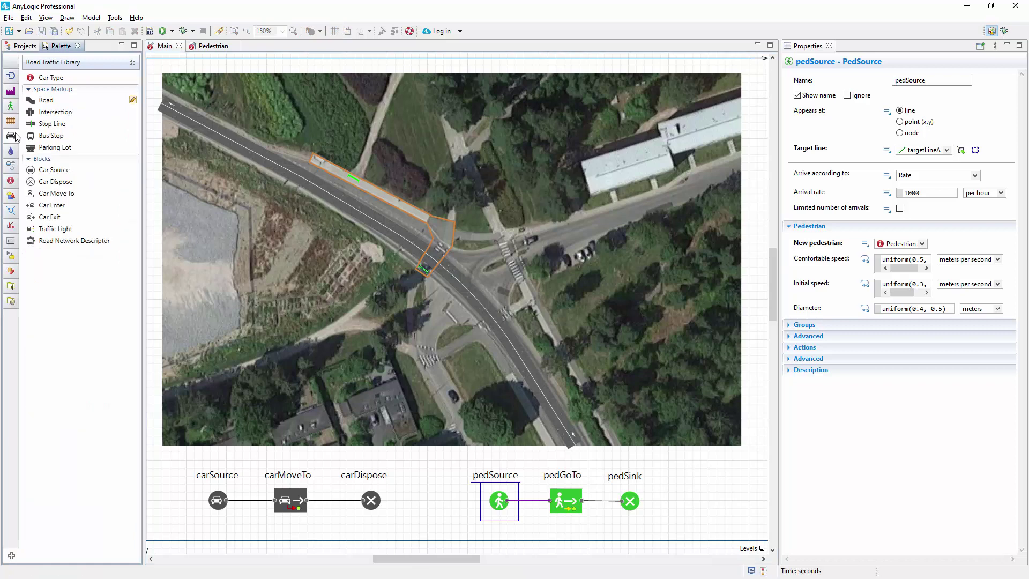
pyautogui.click(48, 123)
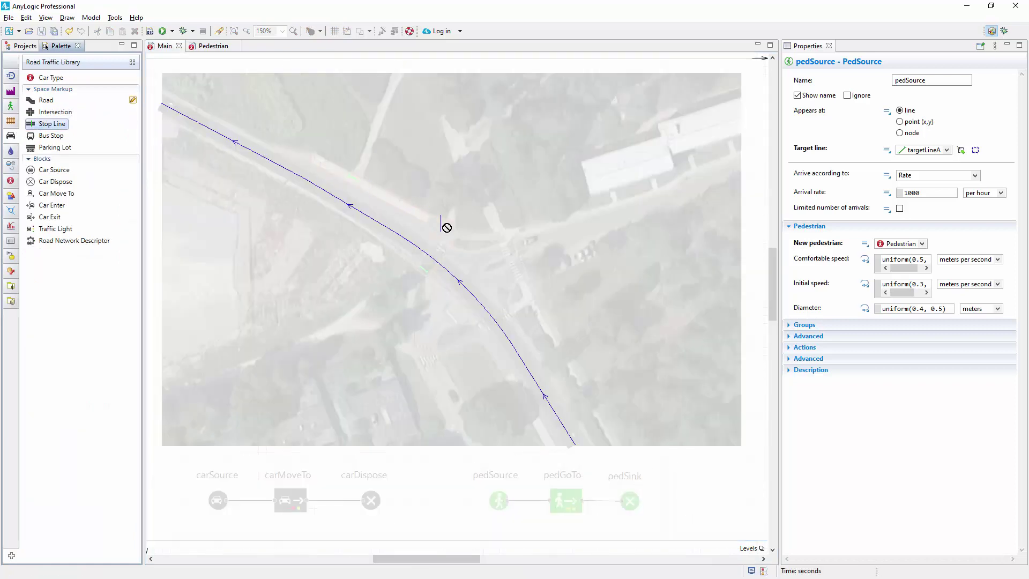
pyautogui.click(461, 273)
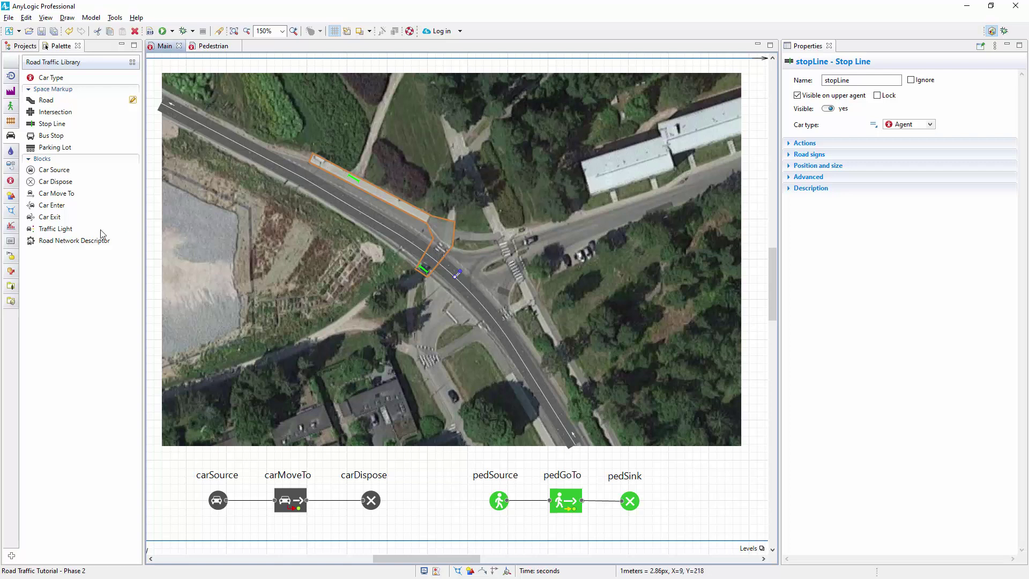
pyautogui.moveTo(54, 229); pyautogui.dragTo(512, 199)
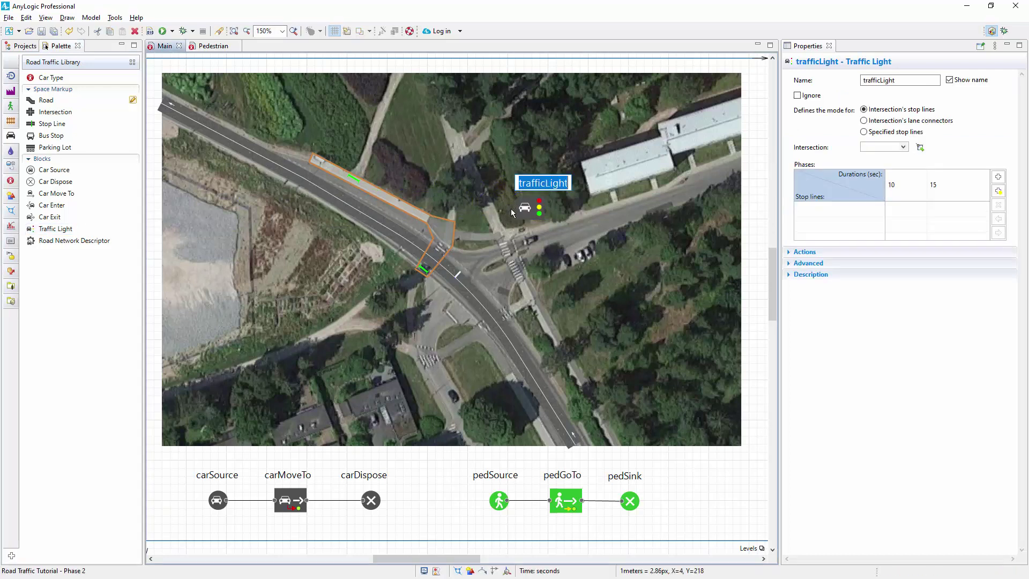
# Set trafficLight to Specified stop lines and add stopLine to its phases table.
pyautogui.click(868, 137)
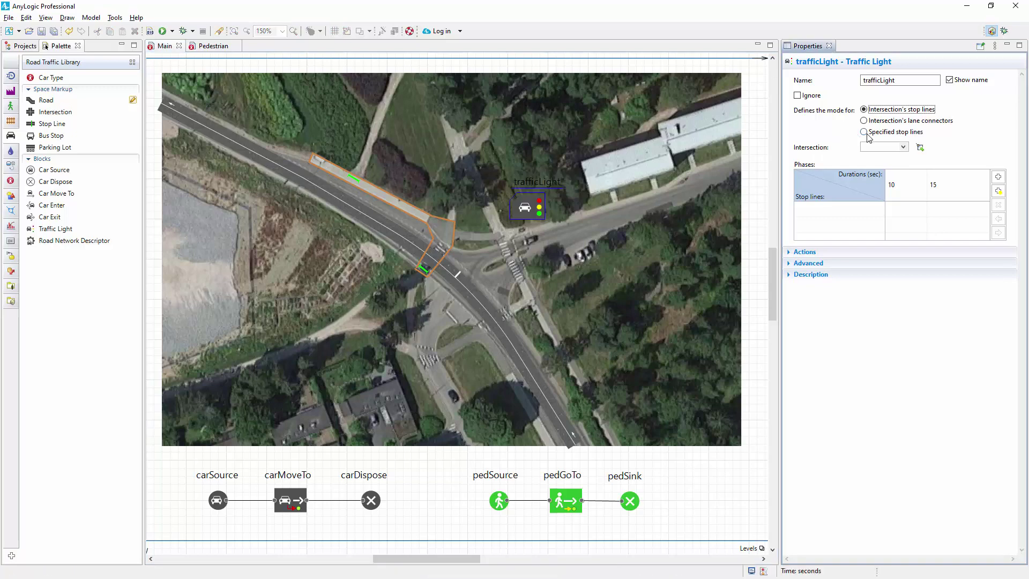
pyautogui.click(864, 132)
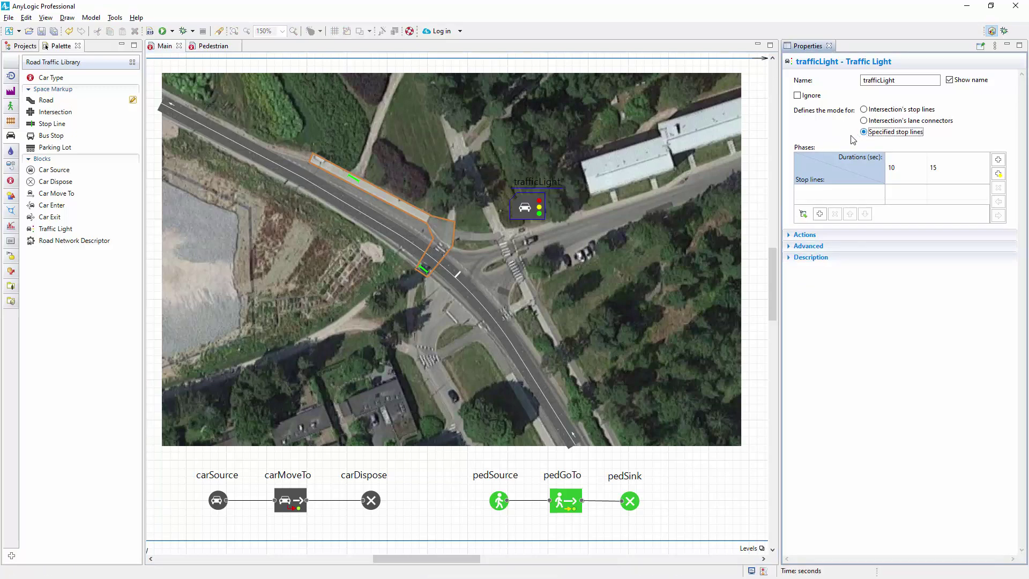
pyautogui.click(803, 215)
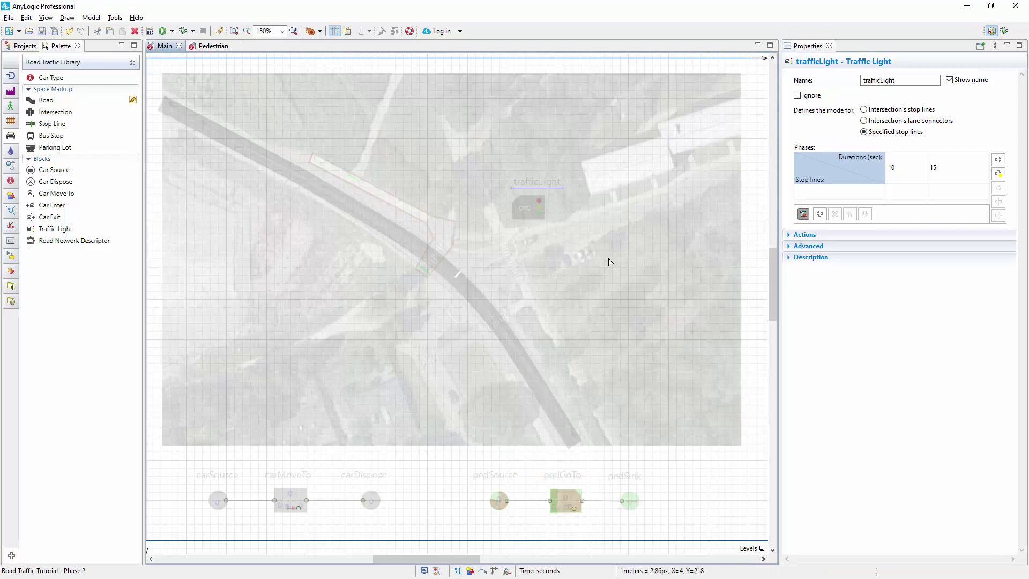
pyautogui.click(462, 279)
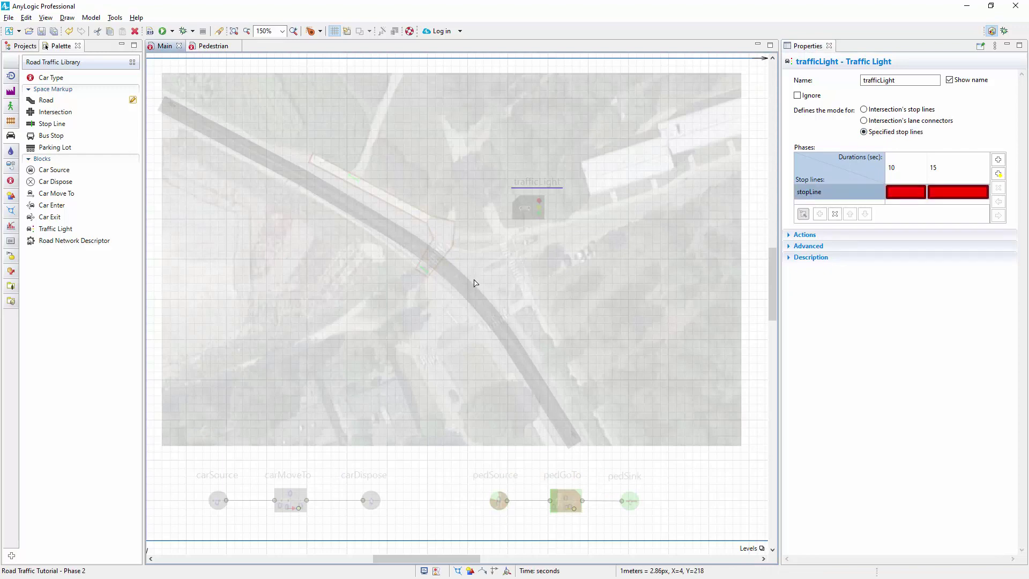
pyautogui.click(485, 285)
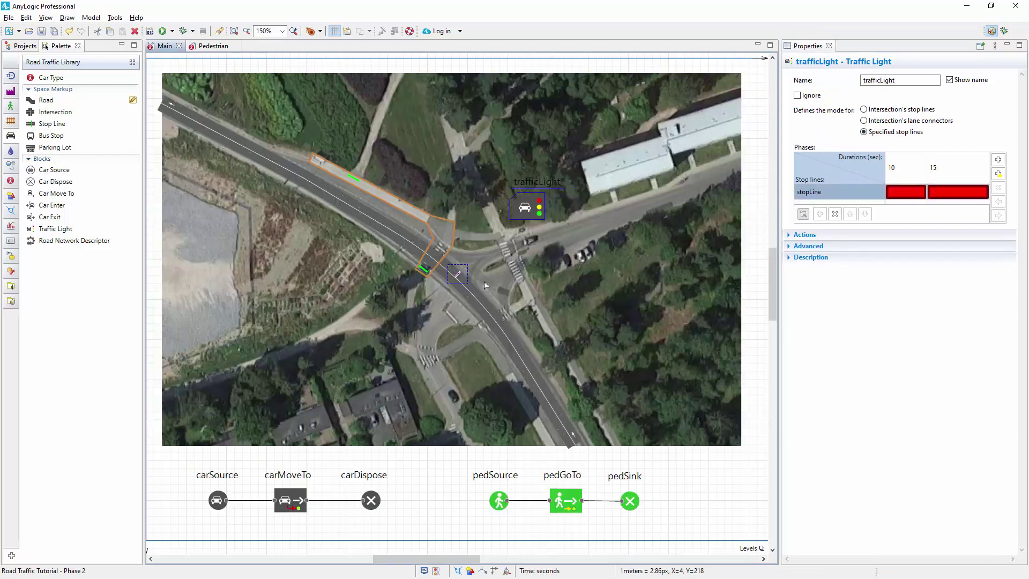
# Make stopLine green in the first phase and add two yellow phases between the green and red phases.
pyautogui.click(906, 193)
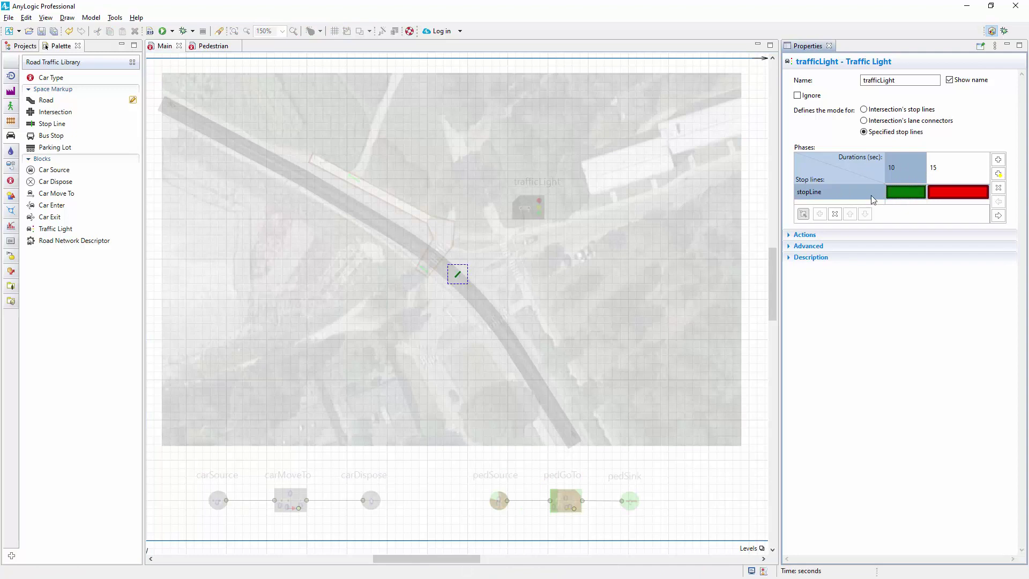
pyautogui.moveTo(777, 207); pyautogui.dragTo(548, 212)
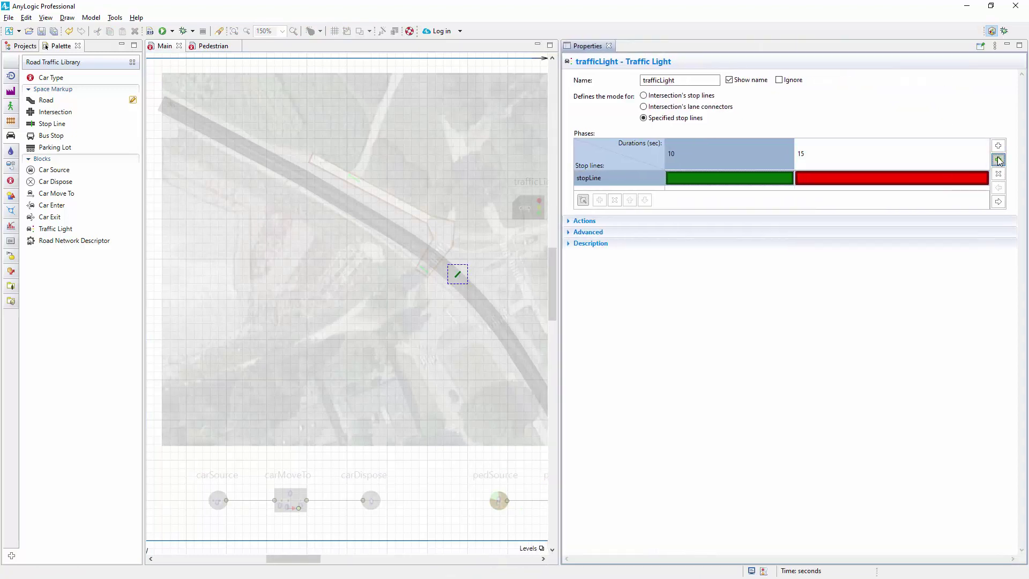
pyautogui.click(999, 160)
pyautogui.click(999, 160)
pyautogui.click(999, 189)
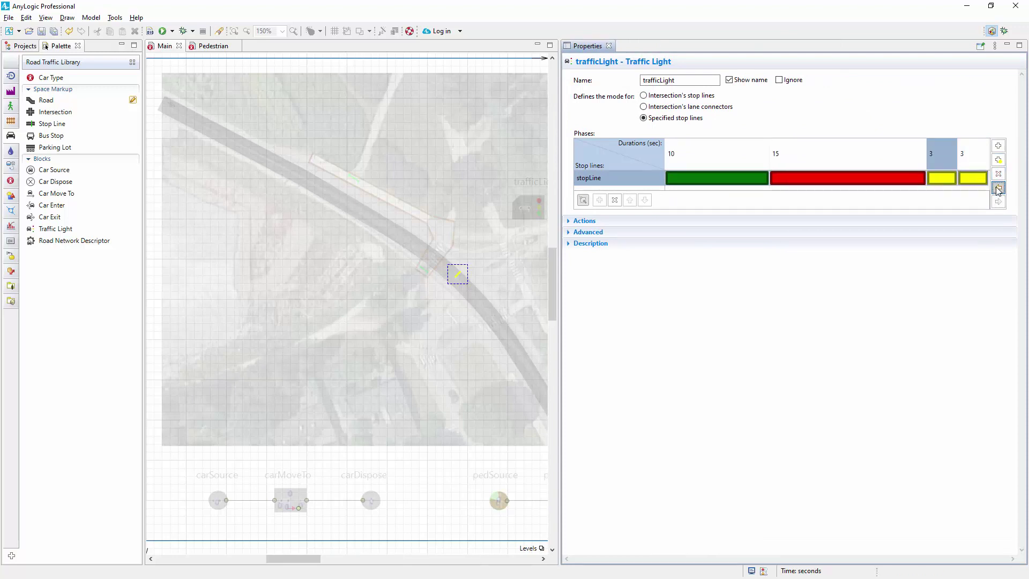
pyautogui.click(999, 188)
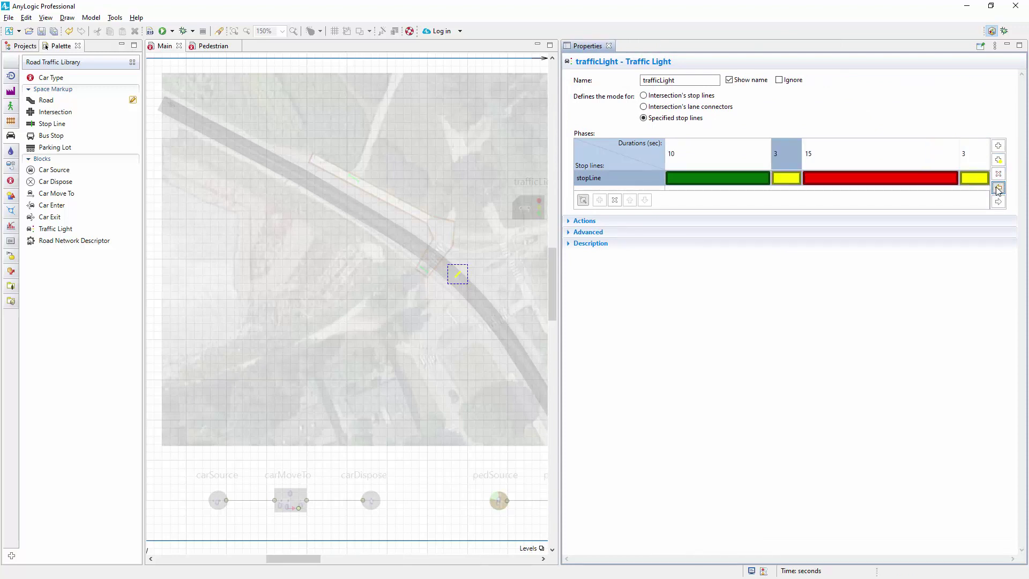
# Set the phase durations to 30, 7, 30 and 7 seconds.
pyautogui.doubleClick(707, 153)
pyautogui.write('30')
pyautogui.press('Return')
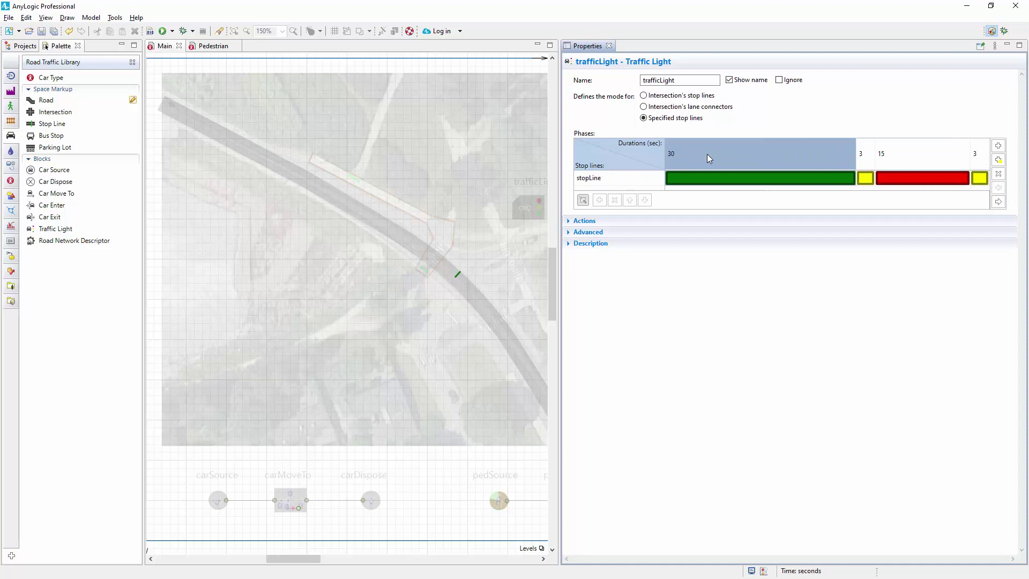
pyautogui.doubleClick(864, 152)
pyautogui.write('7')
pyautogui.press('Return')
pyautogui.doubleClick(891, 153)
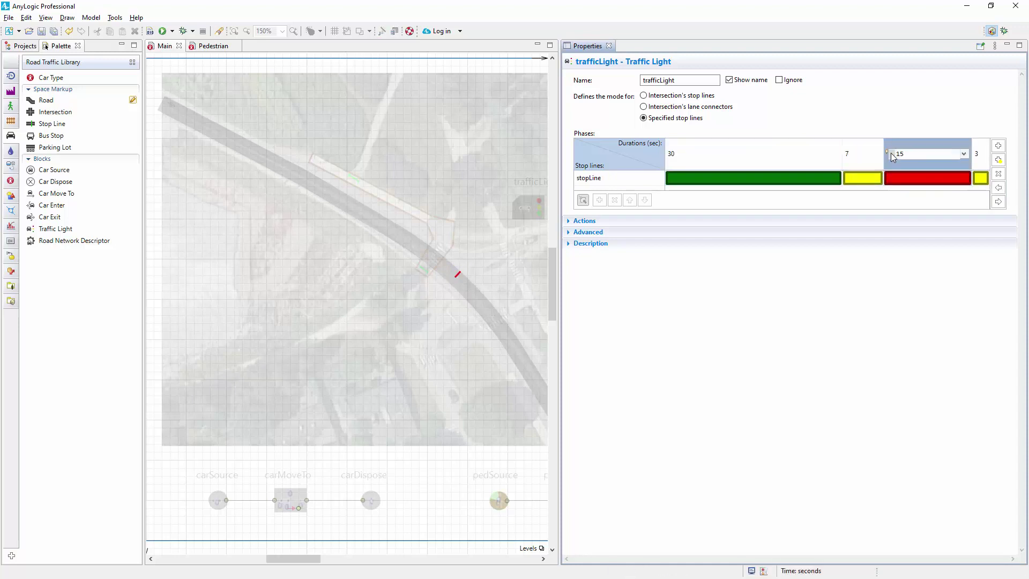
pyautogui.write('30')
pyautogui.press('Return')
pyautogui.click(980, 156)
pyautogui.doubleClick(981, 155)
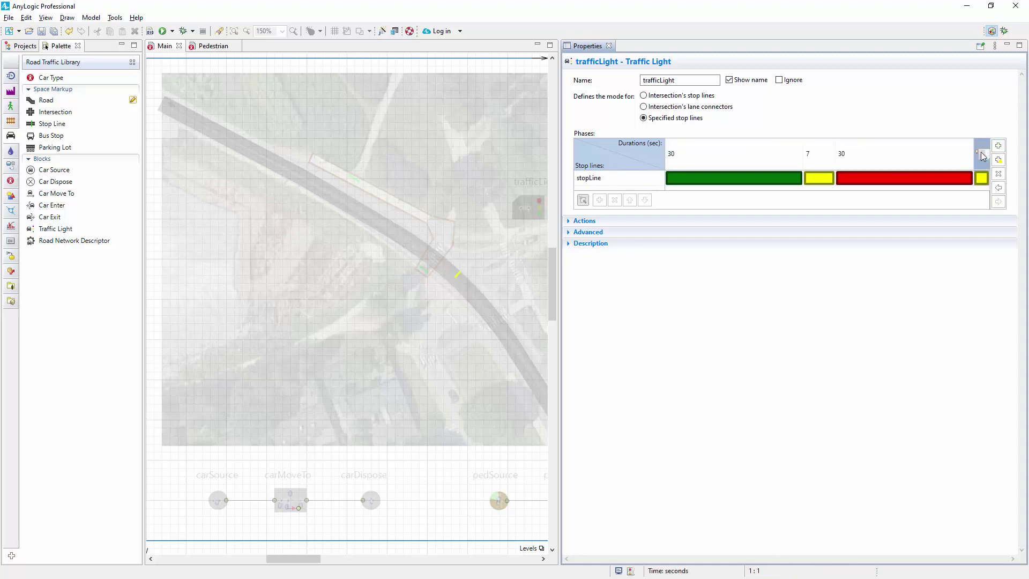
pyautogui.write('7')
pyautogui.press('Return')
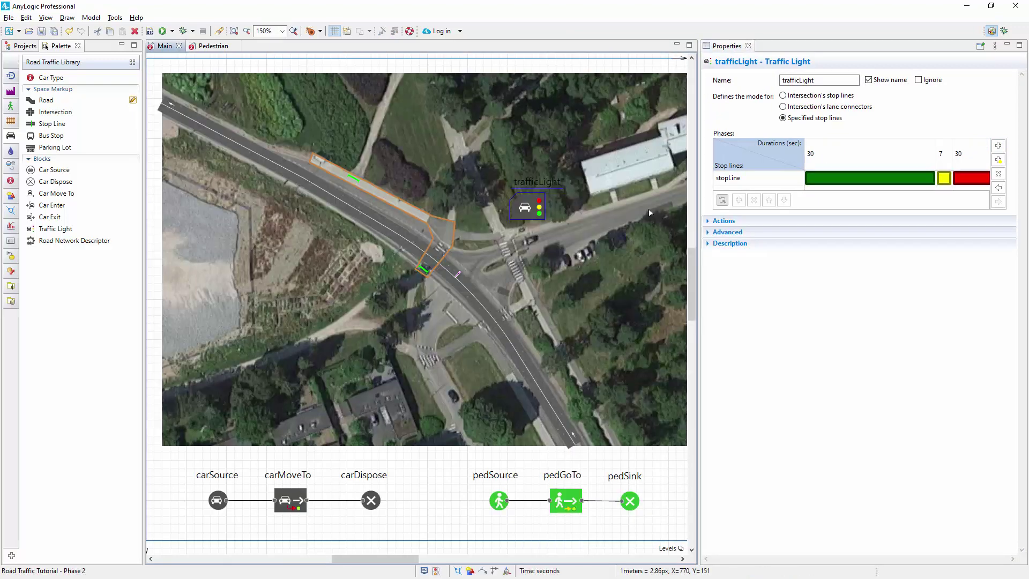
pyautogui.click(163, 31)
pyautogui.click(388, 461)
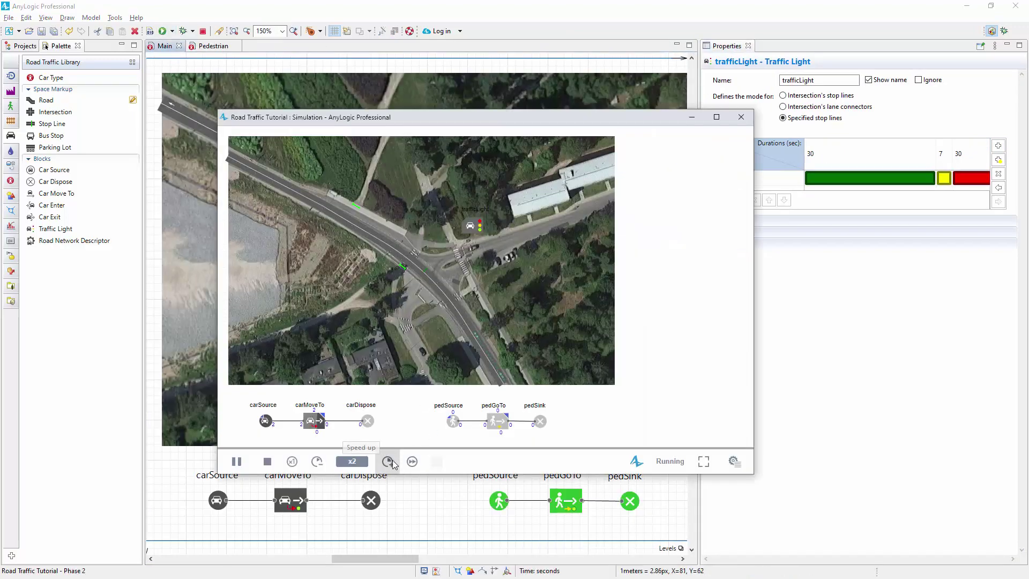
pyautogui.click(387, 461)
pyautogui.click(388, 461)
pyautogui.click(683, 467)
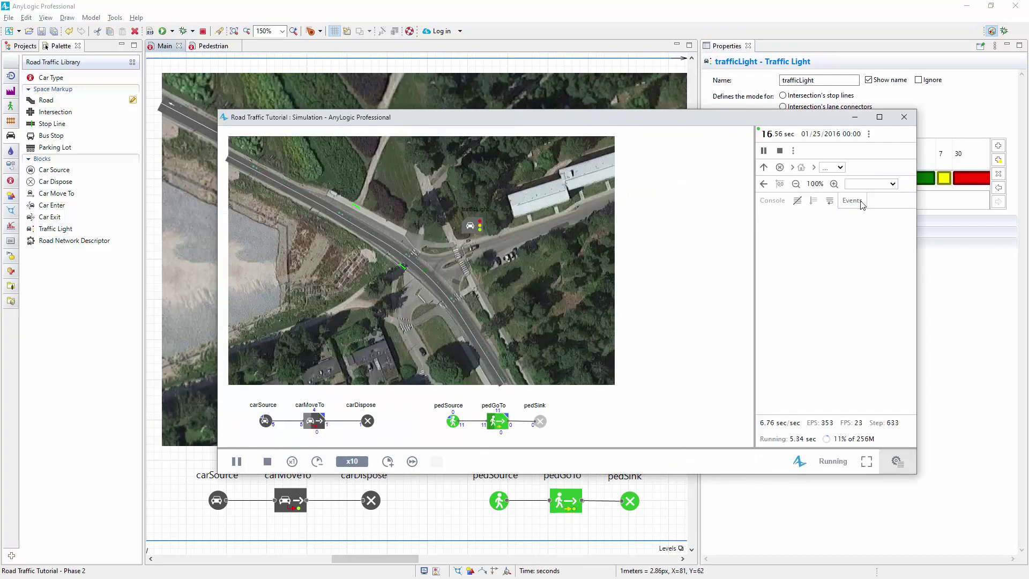
pyautogui.click(871, 184)
pyautogui.click(863, 197)
pyautogui.scroll(-5, 505, 347)
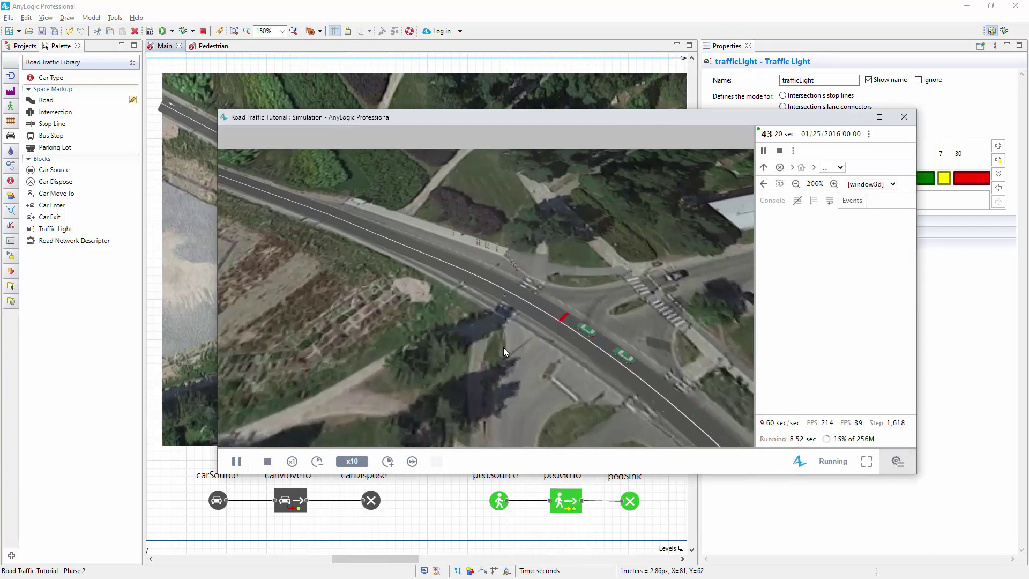
pyautogui.moveTo(481, 337); pyautogui.dragTo(436, 305)
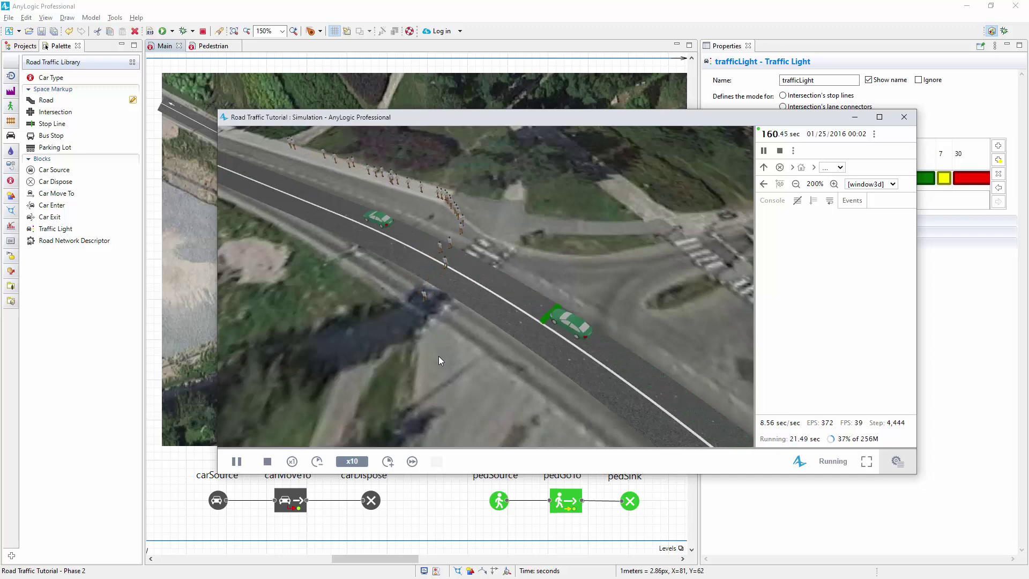
pyautogui.click(904, 120)
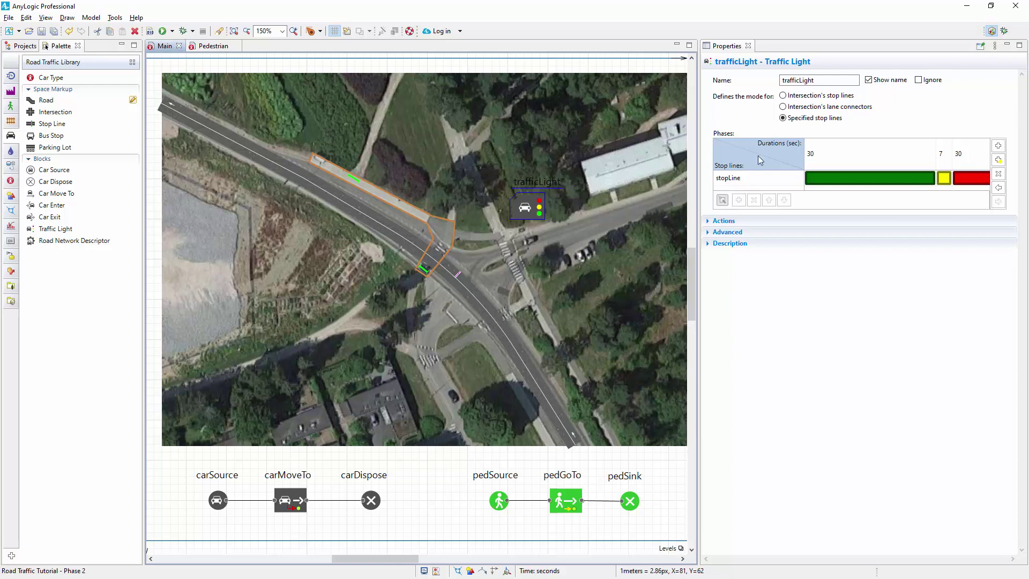
# Draw a four-corner polygonal node over the crosswalk by the stop line.
pyautogui.click(11, 108)
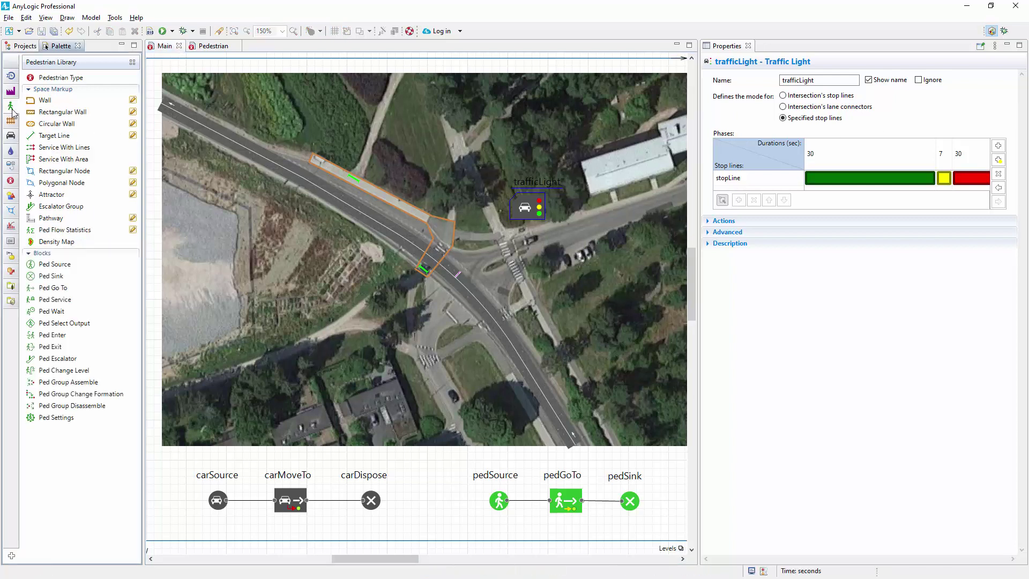
pyautogui.doubleClick(62, 183)
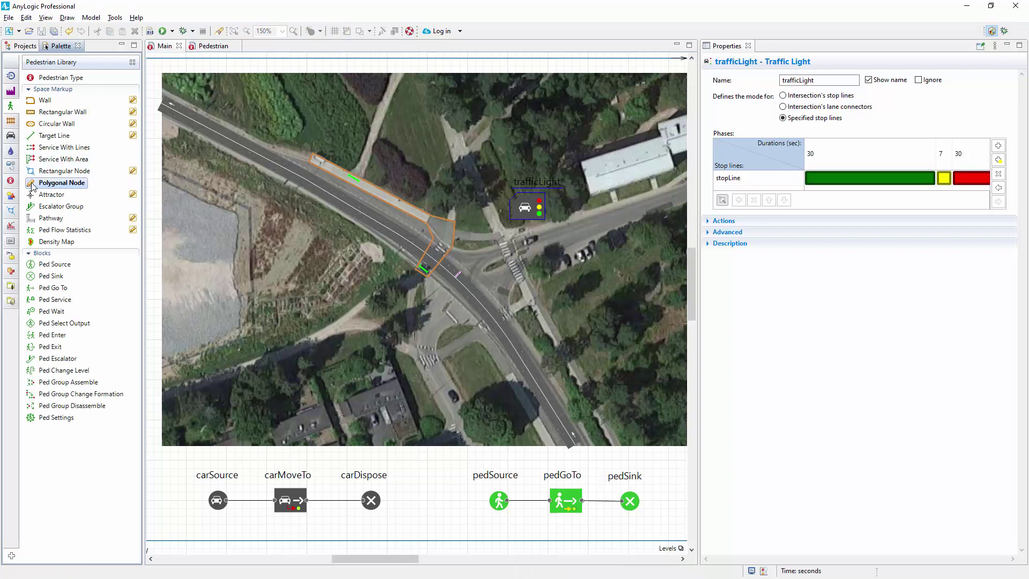
pyautogui.click(414, 257)
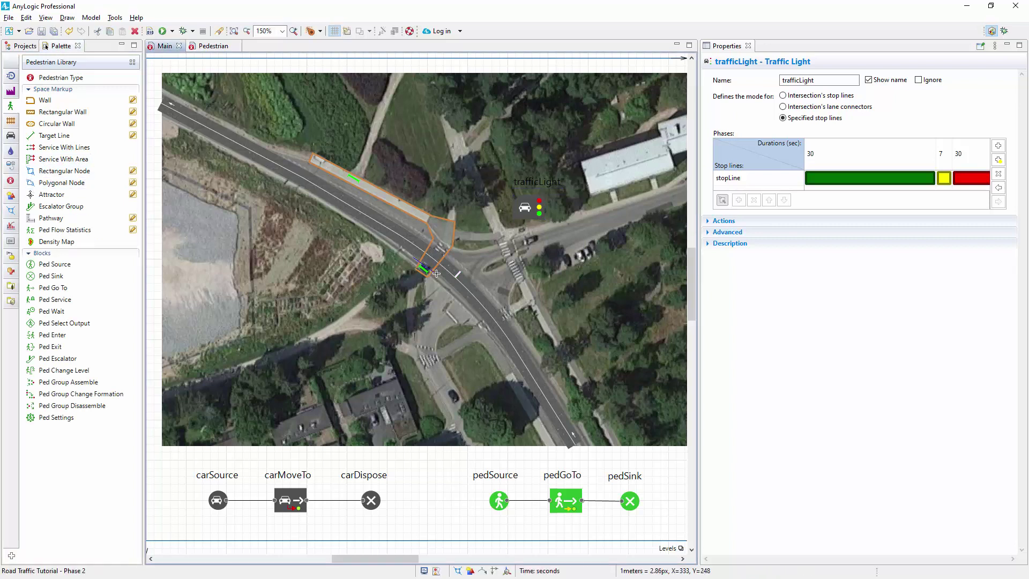
pyautogui.click(436, 274)
pyautogui.click(456, 248)
pyautogui.click(432, 233)
pyautogui.doubleClick(426, 233)
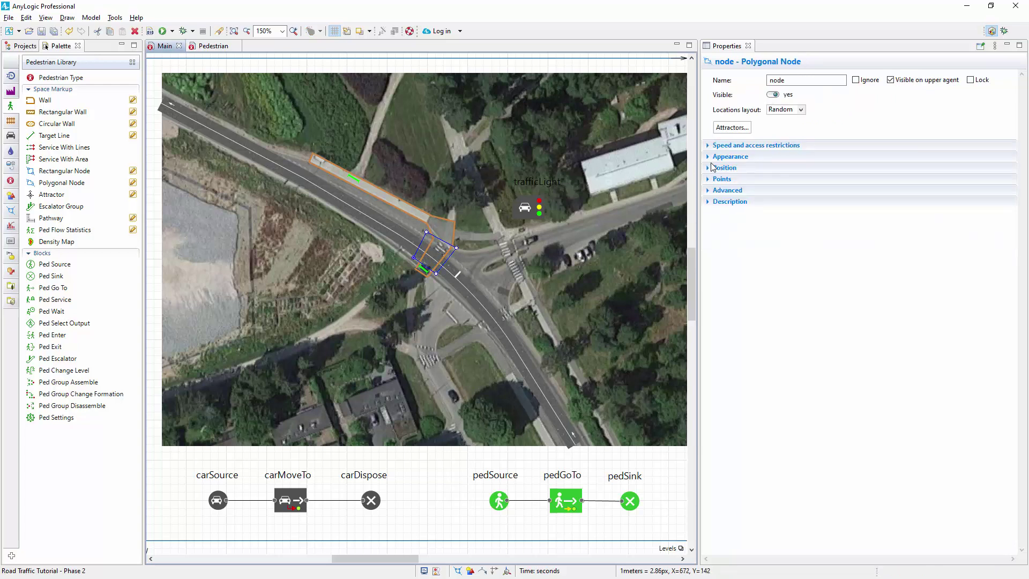
# Give the node a lime outline, name it crossingArea, and set Visible to no.
pyautogui.click(730, 156)
pyautogui.click(828, 195)
pyautogui.click(793, 220)
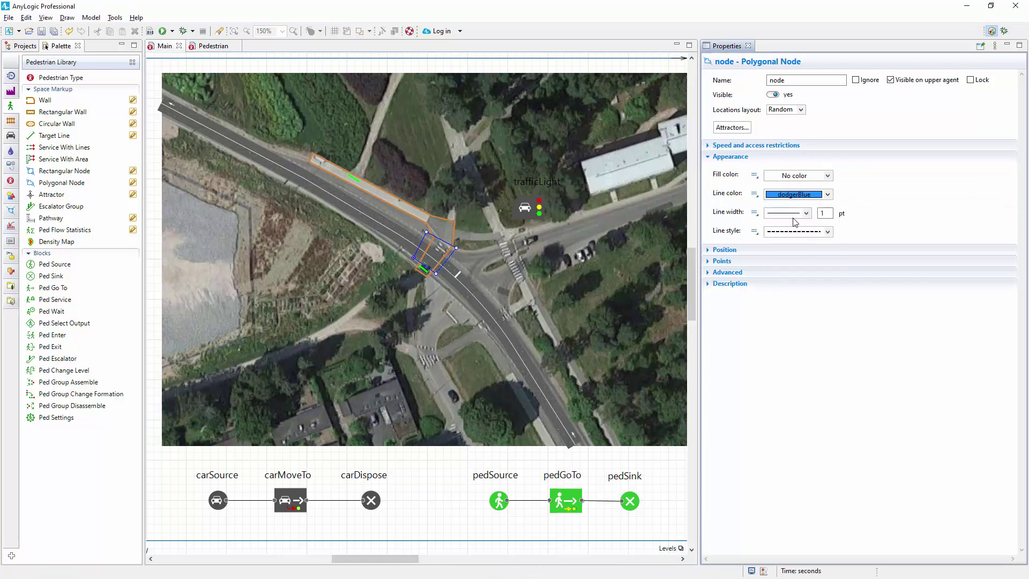
pyautogui.click(791, 79)
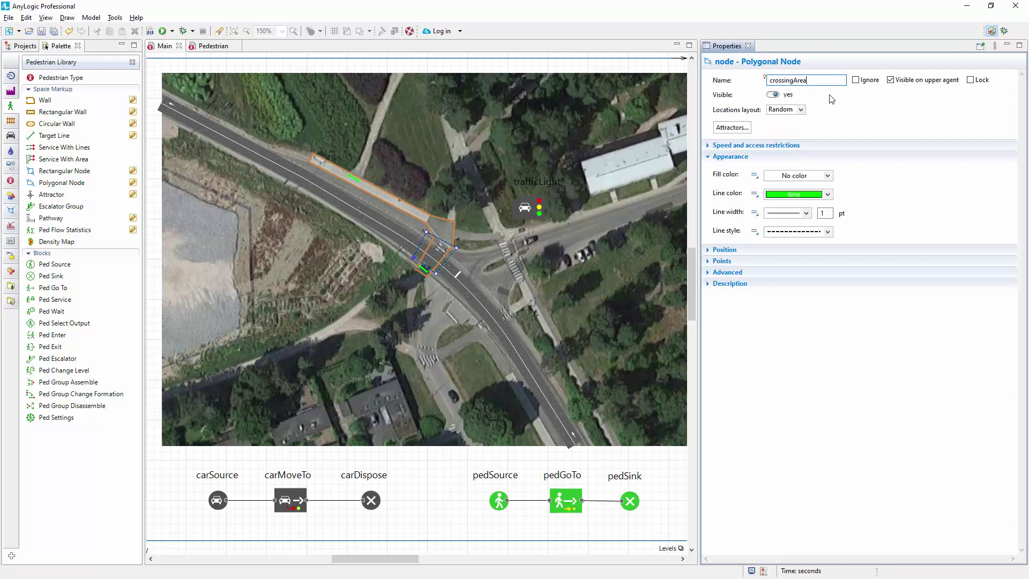
pyautogui.write('crossingArea')
pyautogui.press('Return')
pyautogui.click(772, 95)
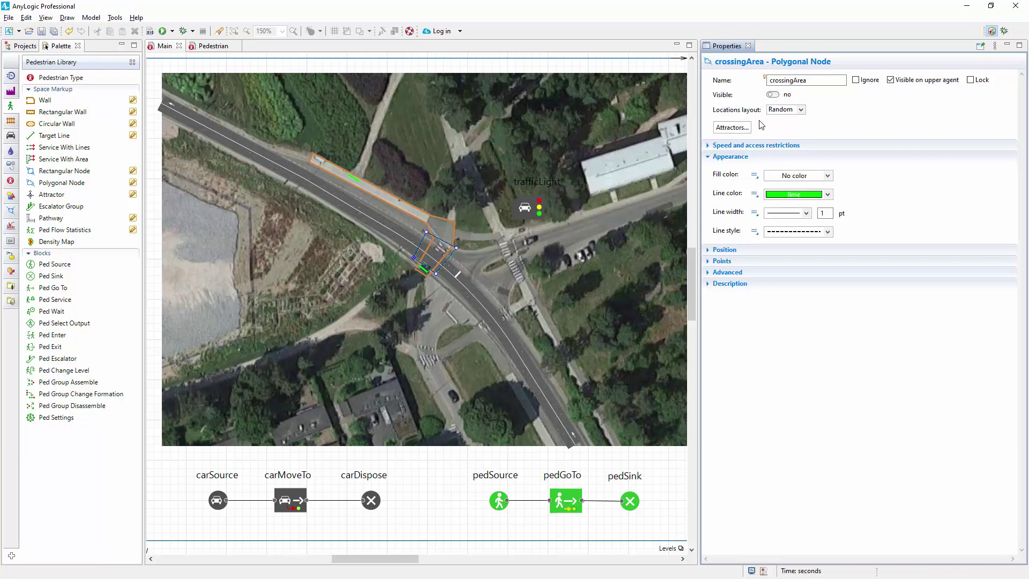
# Turn on access restriction for crossingArea, restricted by call of close() function.
pyautogui.click(757, 146)
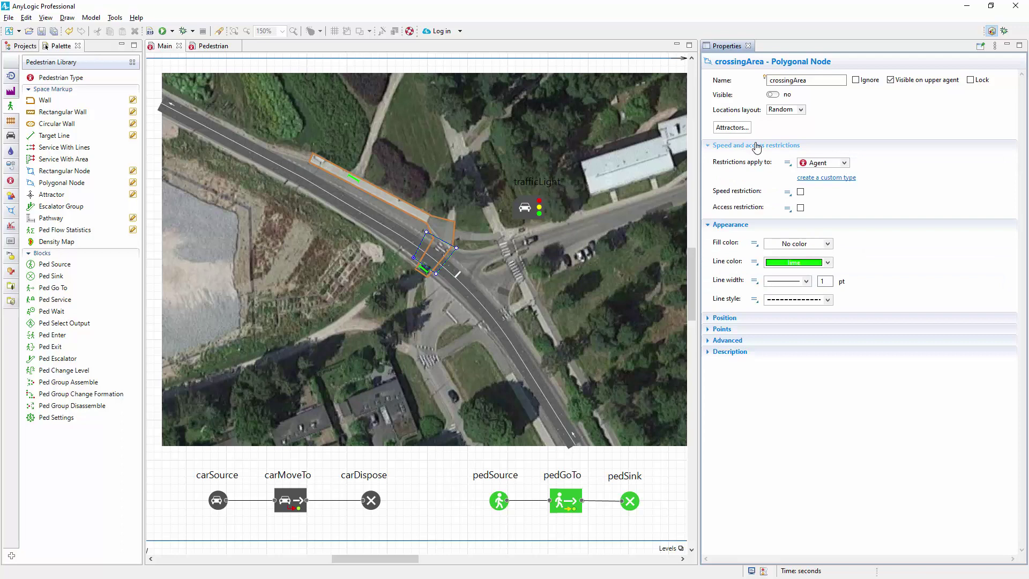
pyautogui.click(801, 207)
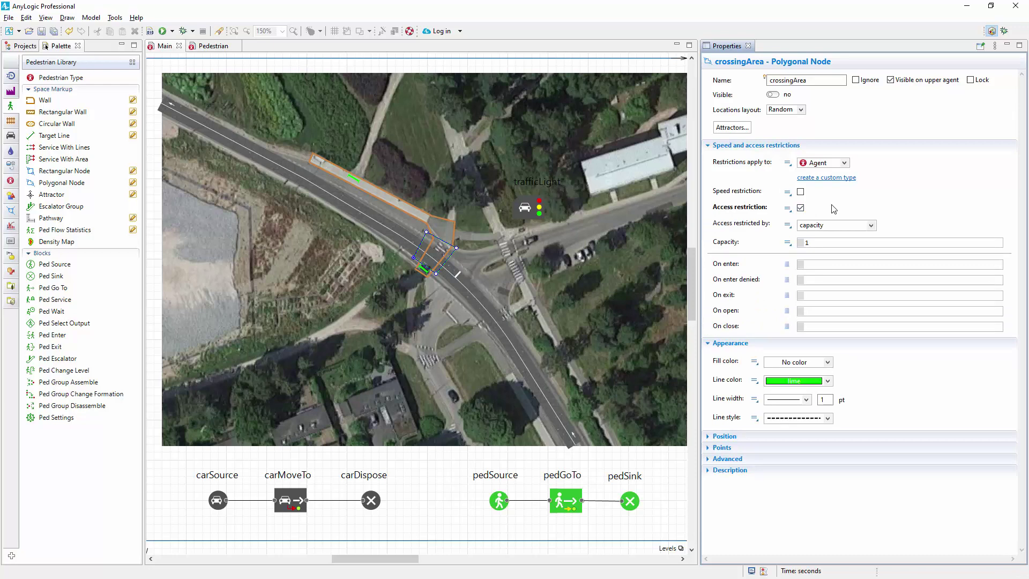
pyautogui.click(872, 225)
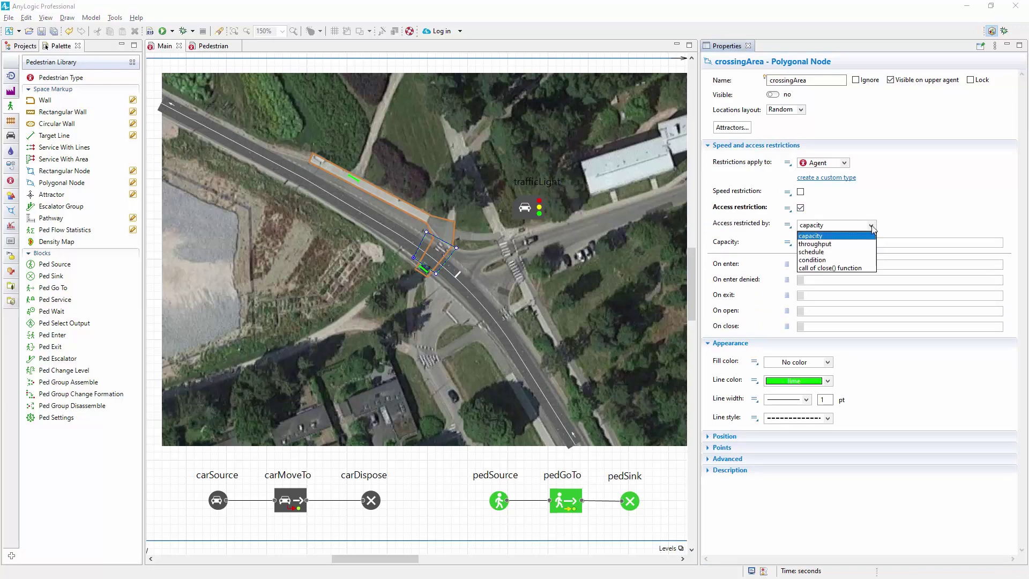
pyautogui.click(864, 267)
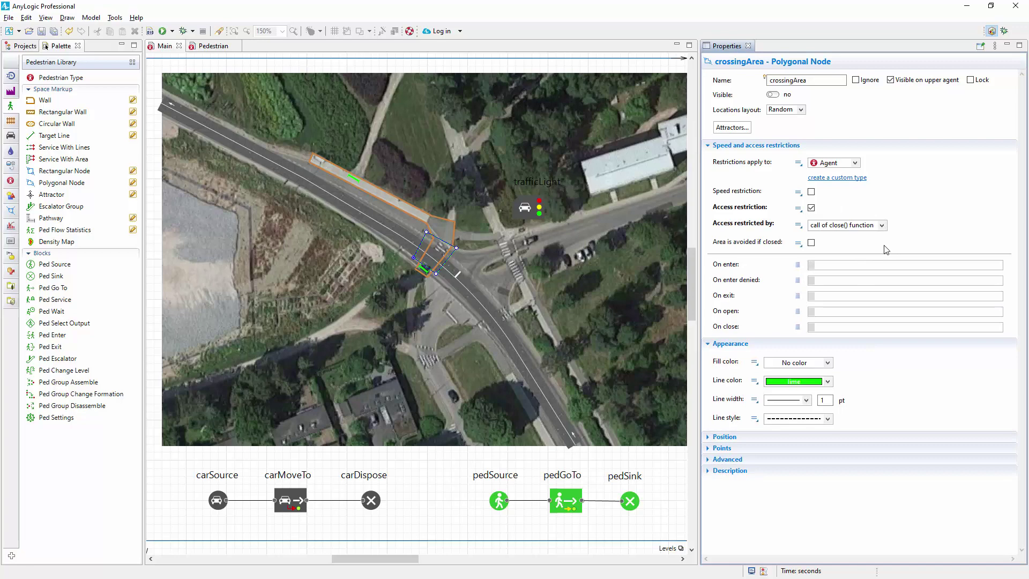
pyautogui.click(528, 215)
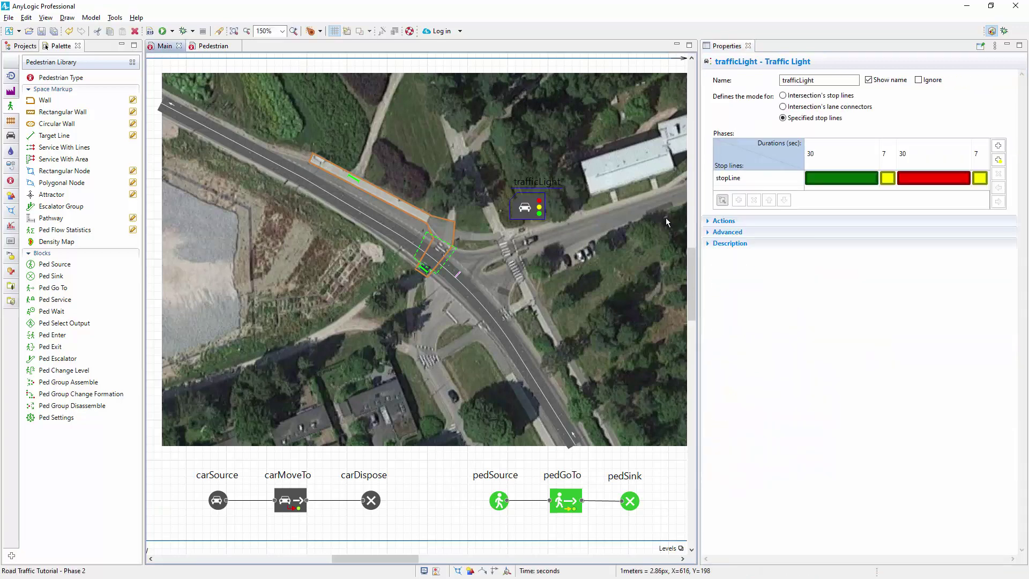
# Set trafficLight's On phase change action to crossingArea.setOpen( currentPhaseIndex == 2 );.
pyautogui.click(723, 221)
pyautogui.click(780, 237)
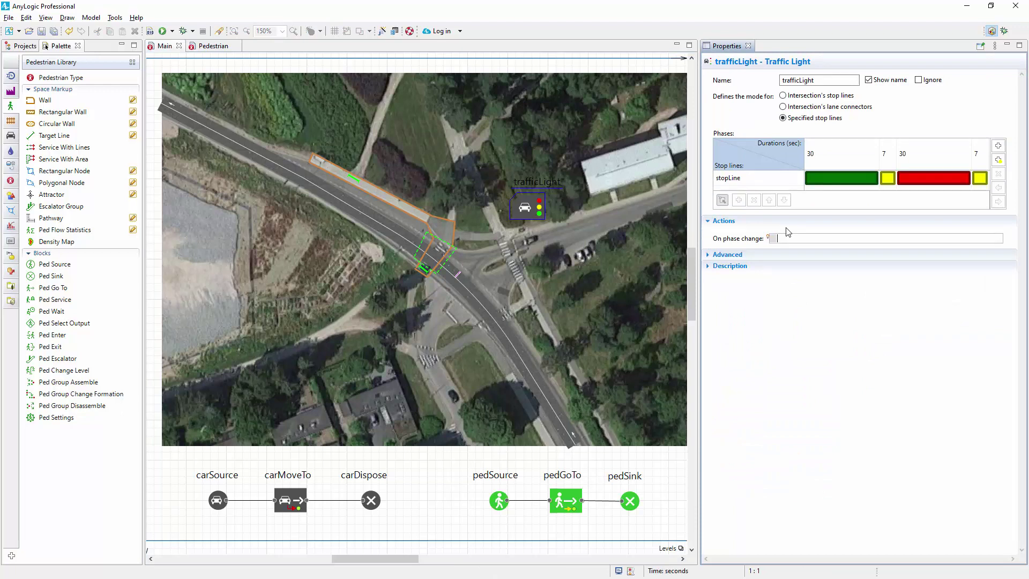
pyautogui.write('crossingArea.setOpen( currentPhaseIndex == 2 );')
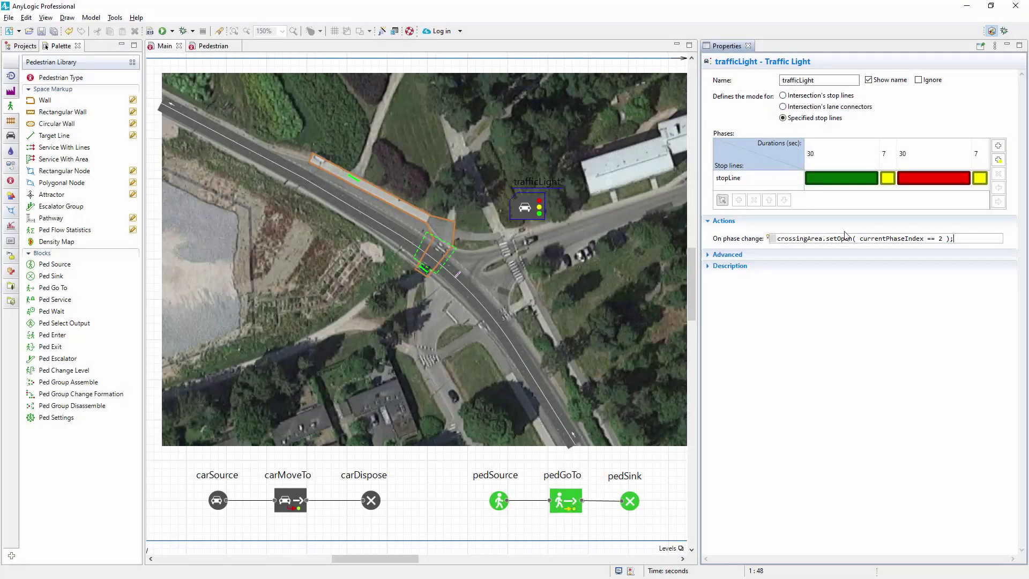
pyautogui.moveTo(770, 239)
# Run the Road Traffic Tutorial : Simulation experiment and speed it up to x10.
pyautogui.click(172, 31)
pyautogui.click(177, 41)
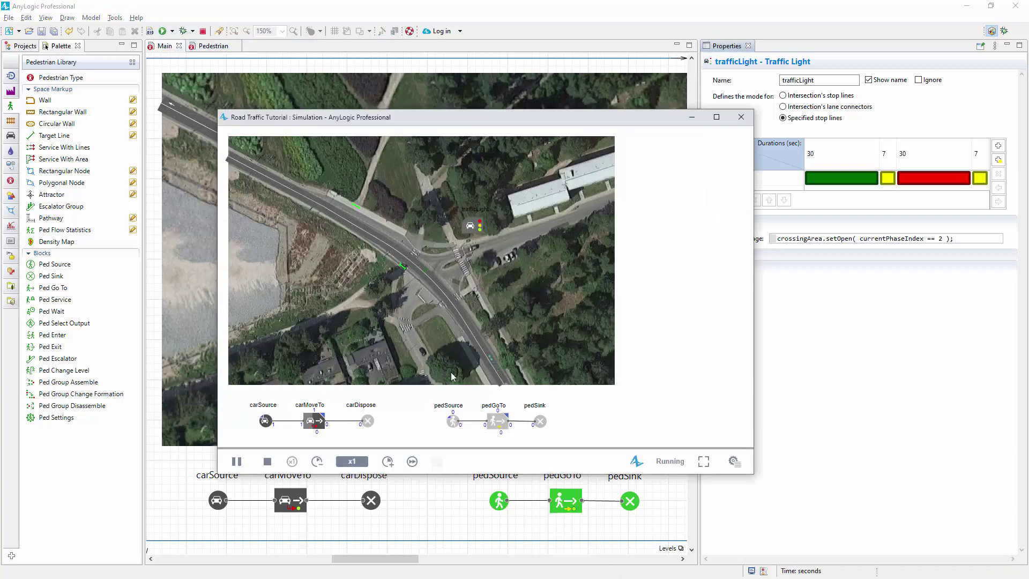
pyautogui.click(388, 462)
pyautogui.click(388, 461)
pyautogui.click(387, 462)
# Switch the running simulation to the [window3d] view area via the developer panel.
pyautogui.click(735, 461)
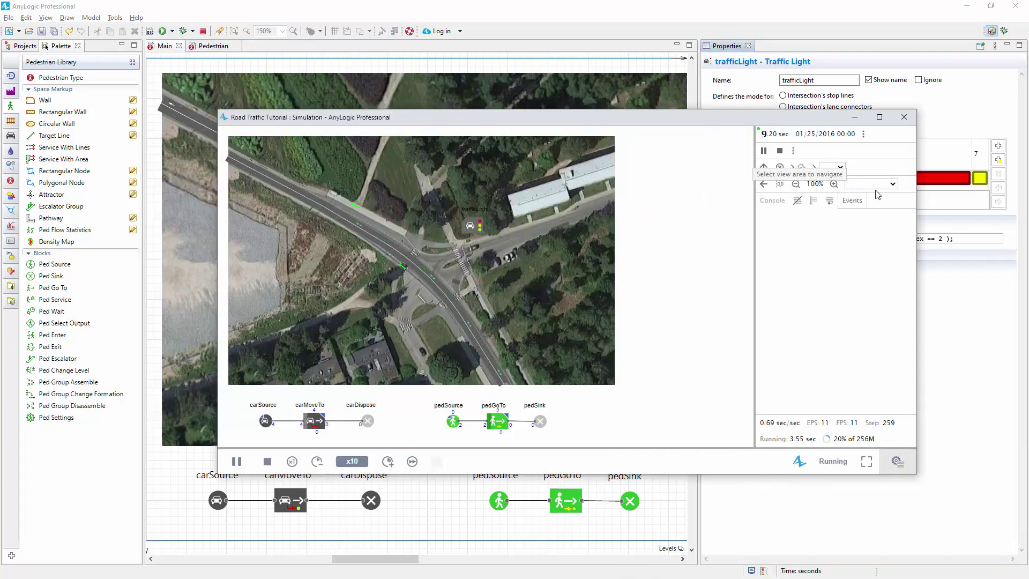
pyautogui.click(871, 184)
pyautogui.click(871, 200)
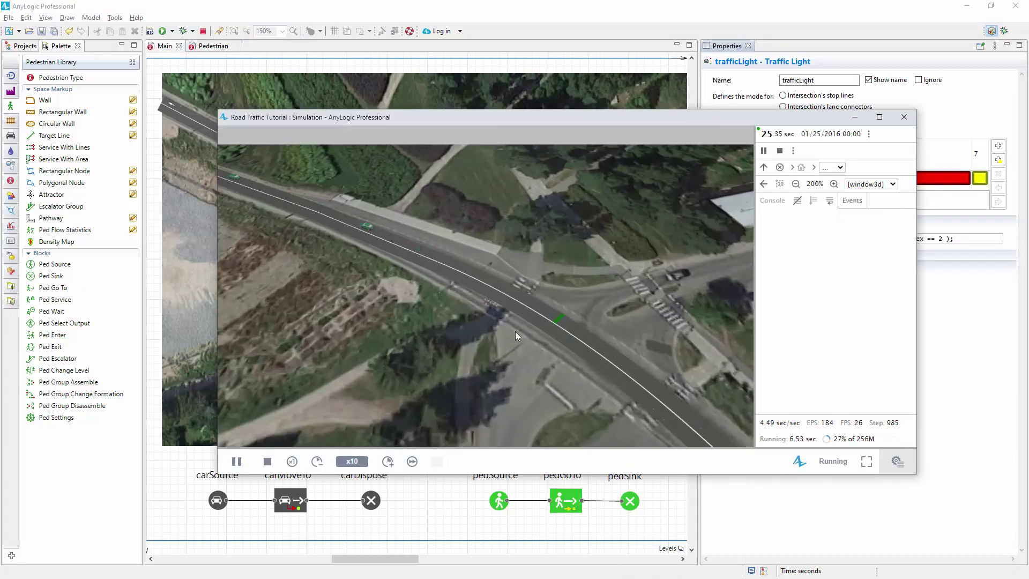